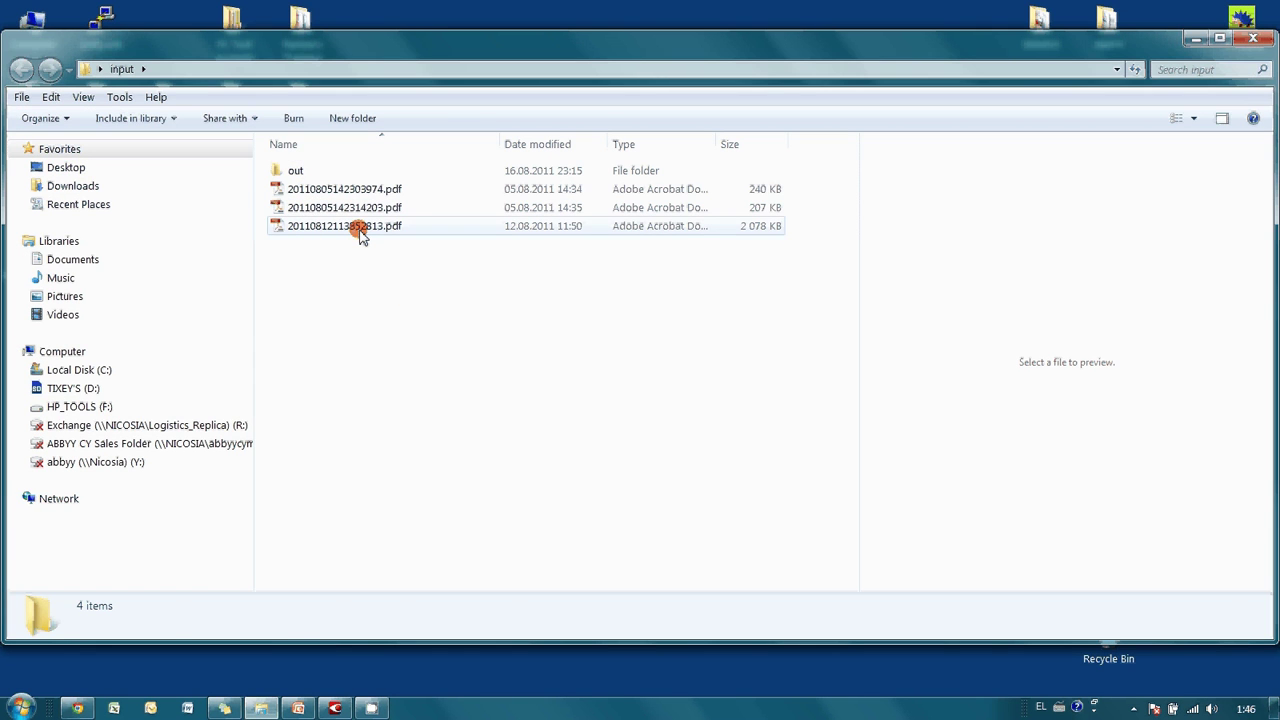
# View the scanned document 20110812113852813.pdf from the input folder and close it again.
pyautogui.doubleClick(360, 229)
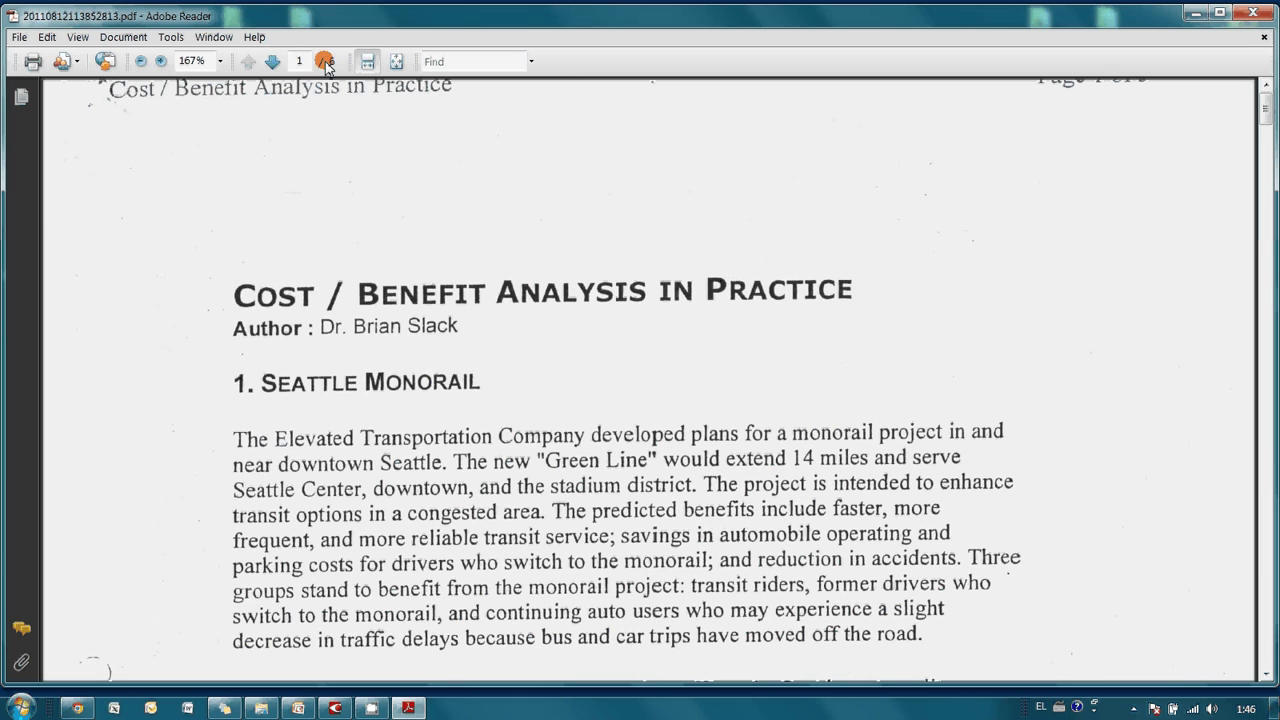
pyautogui.click(1252, 12)
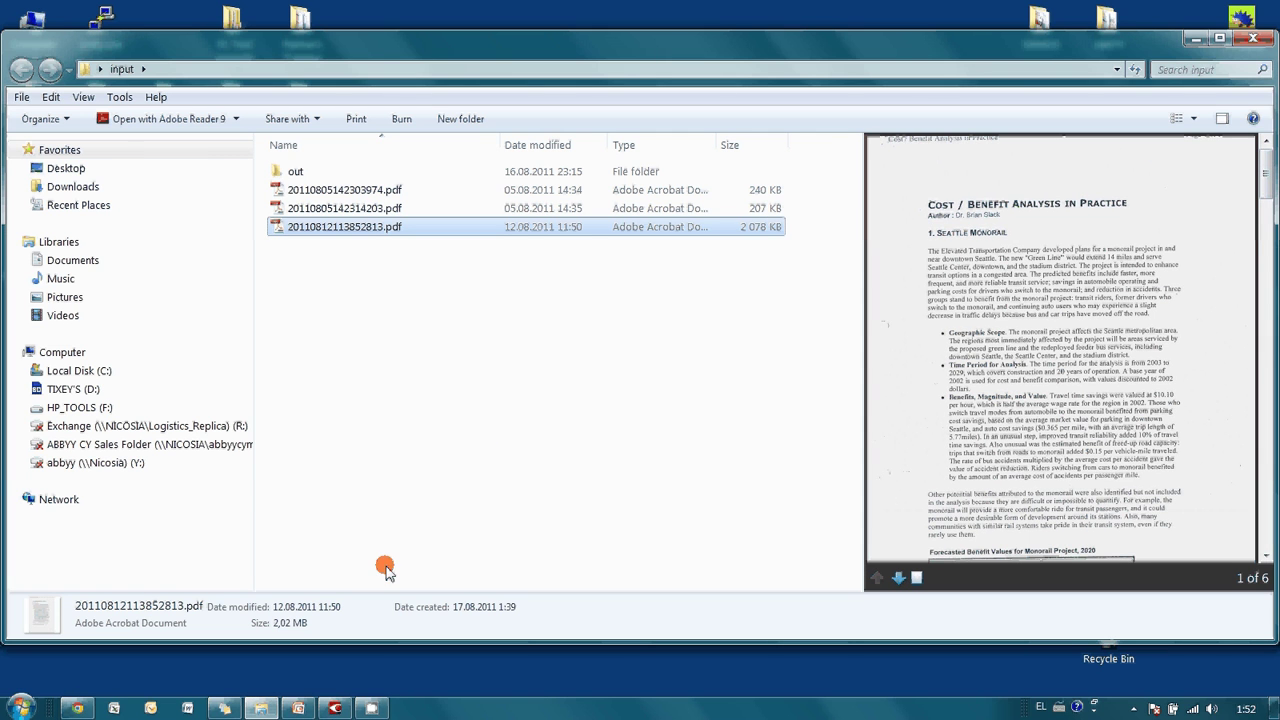
# Switch to ABBYY FineReader 11 and show its Adobe PDF conversion tasks.
pyautogui.click(334, 708)
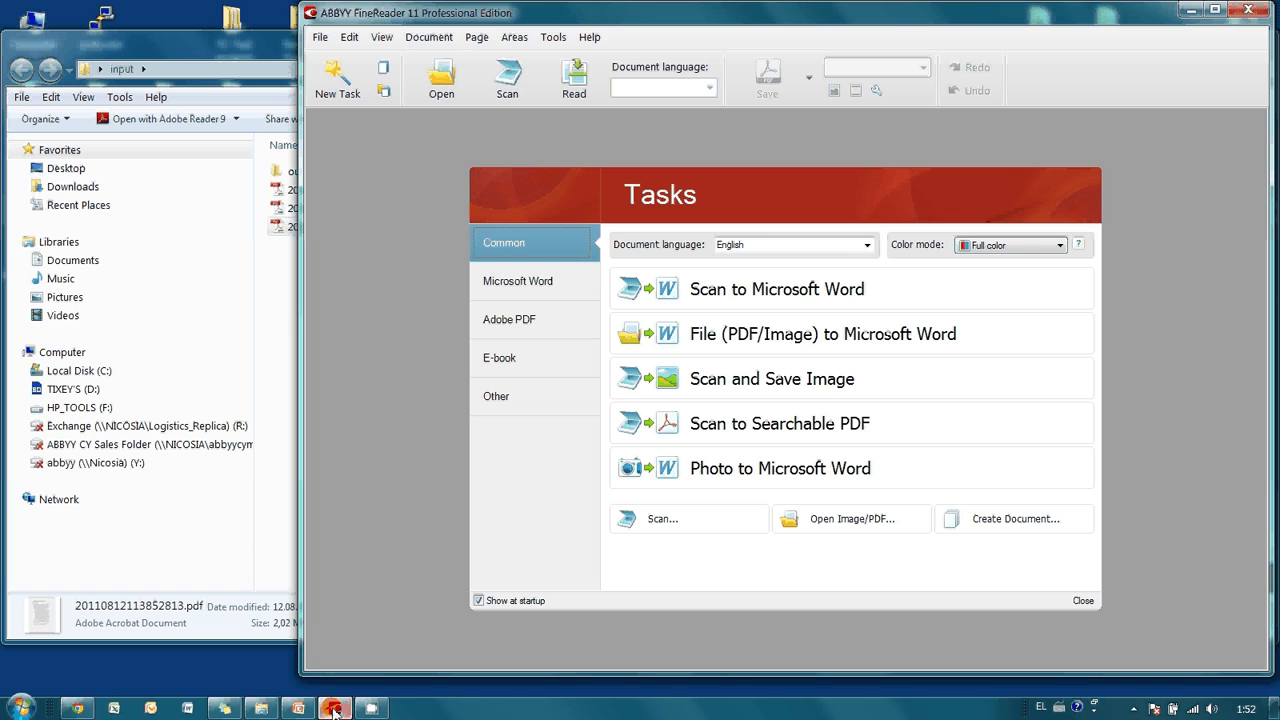
pyautogui.click(497, 322)
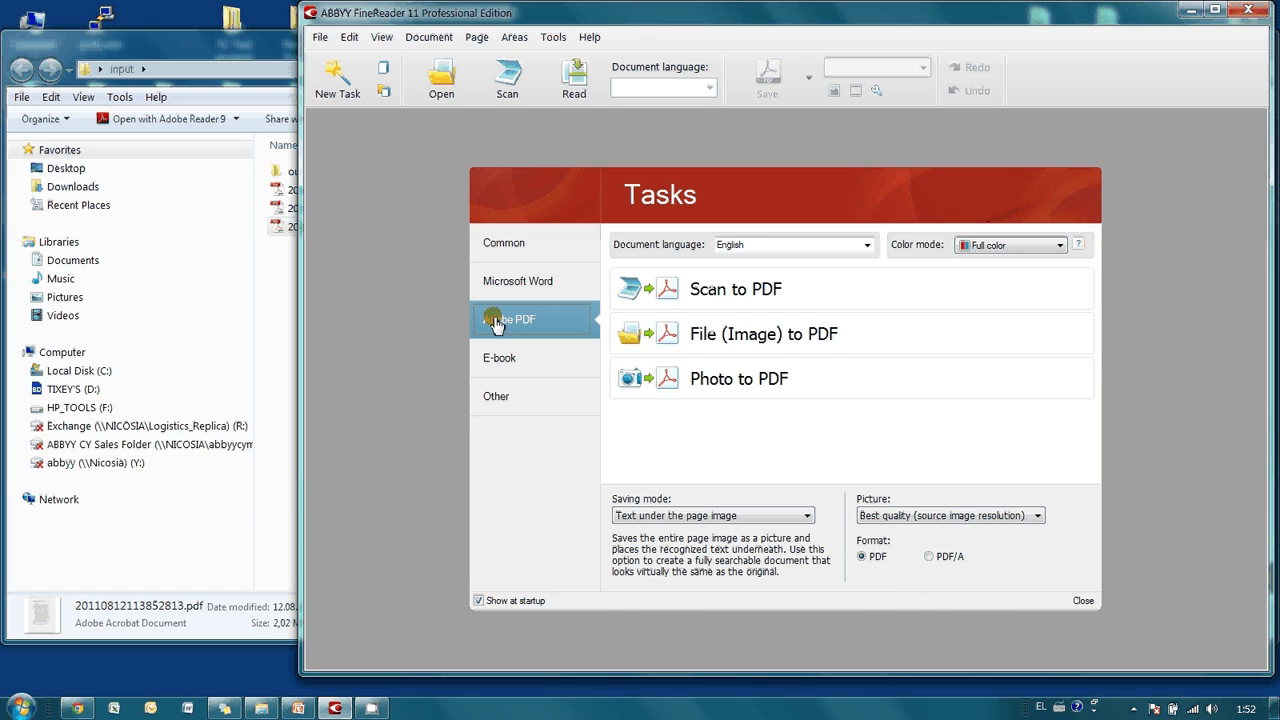
pyautogui.click(666, 338)
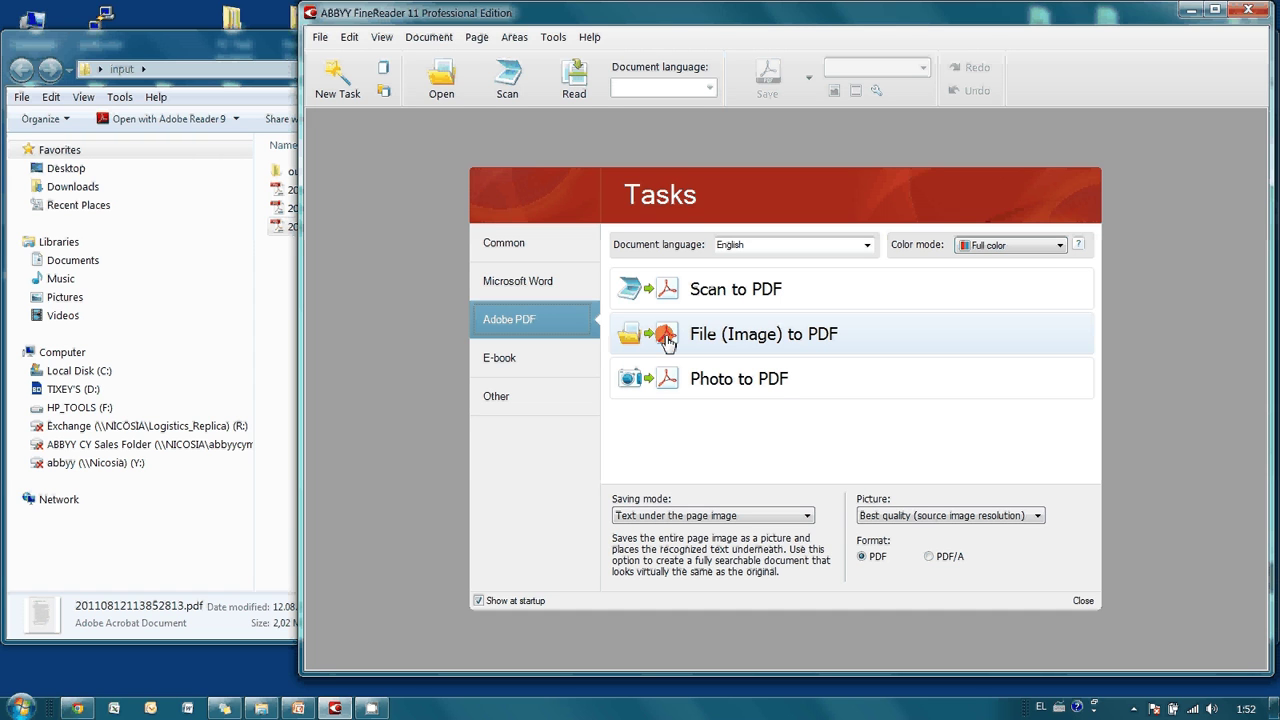
pyautogui.click(720, 334)
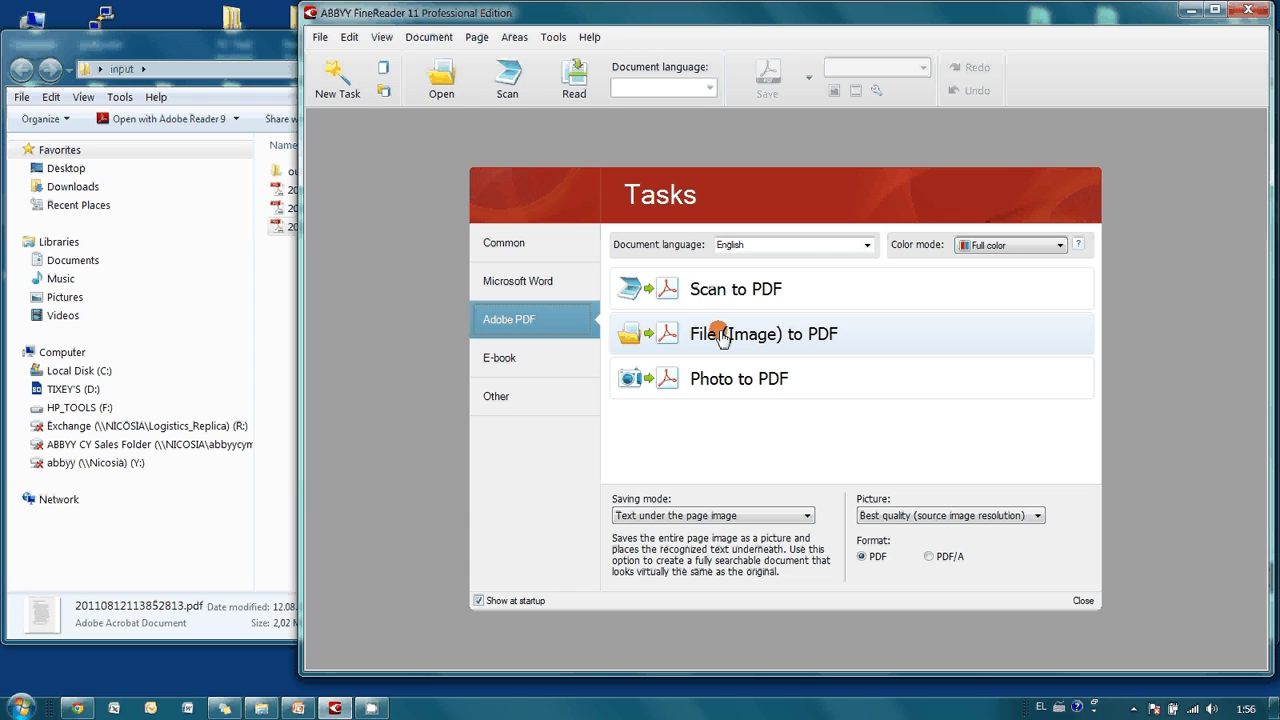
# Try adding Ganda and German to English in the manually specified document languages.
pyautogui.click(870, 250)
pyautogui.click(803, 376)
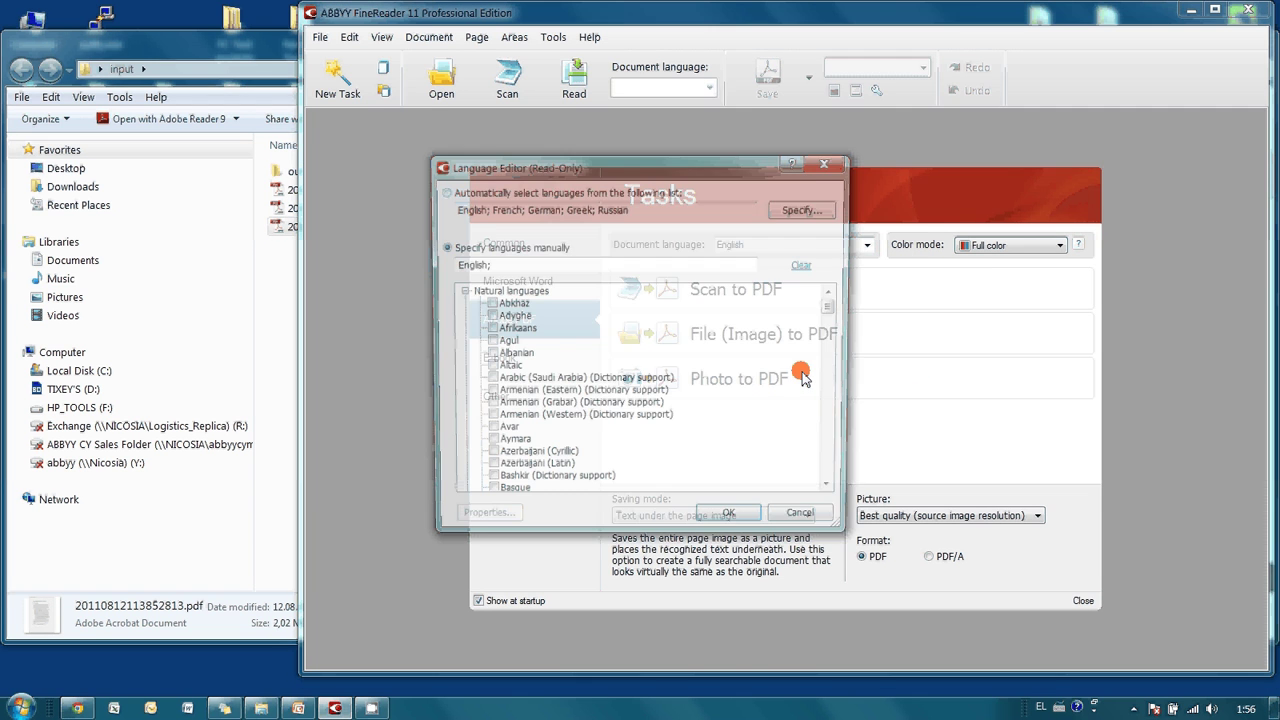
pyautogui.click(836, 312)
pyautogui.moveTo(836, 312); pyautogui.dragTo(836, 370)
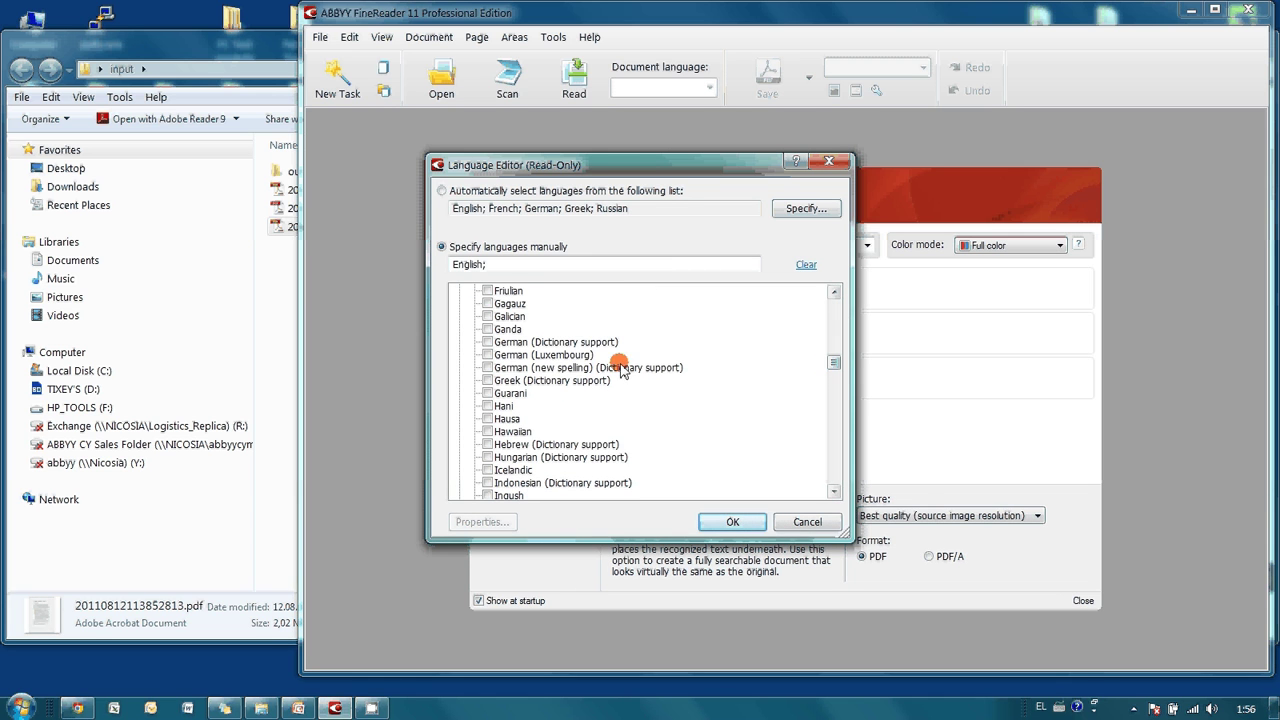
pyautogui.click(487, 330)
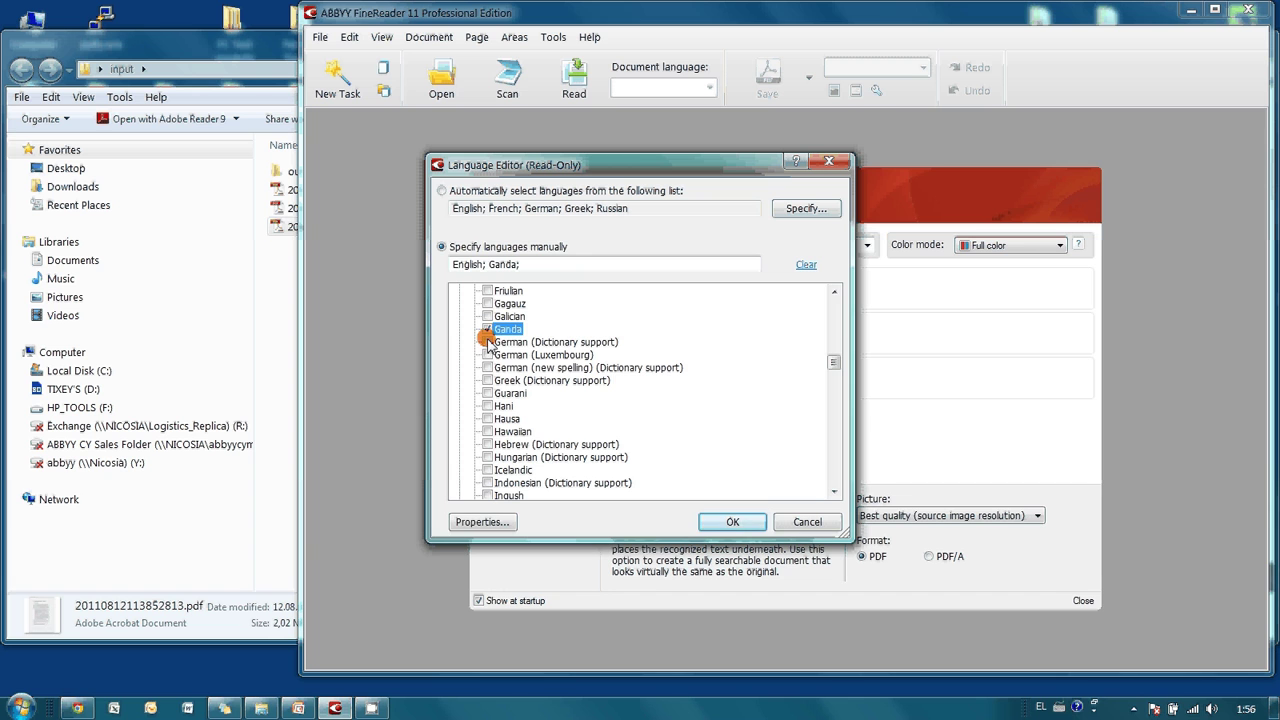
pyautogui.click(487, 342)
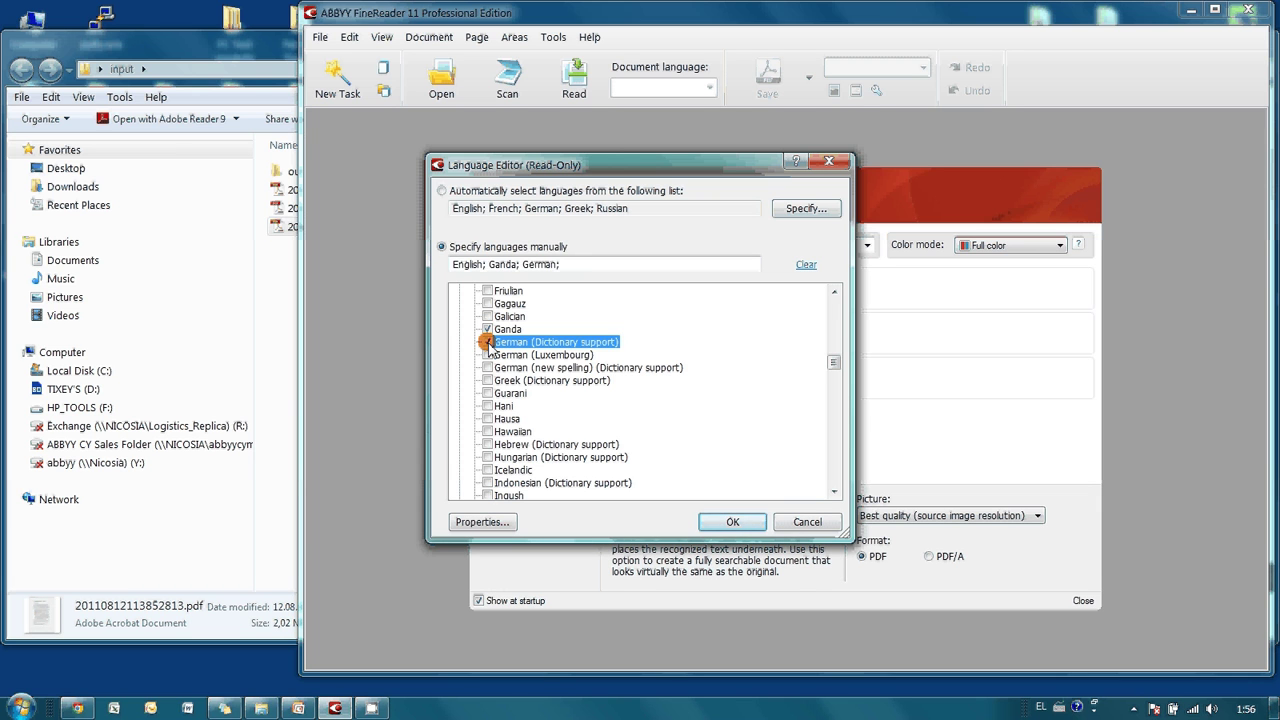
pyautogui.click(487, 342)
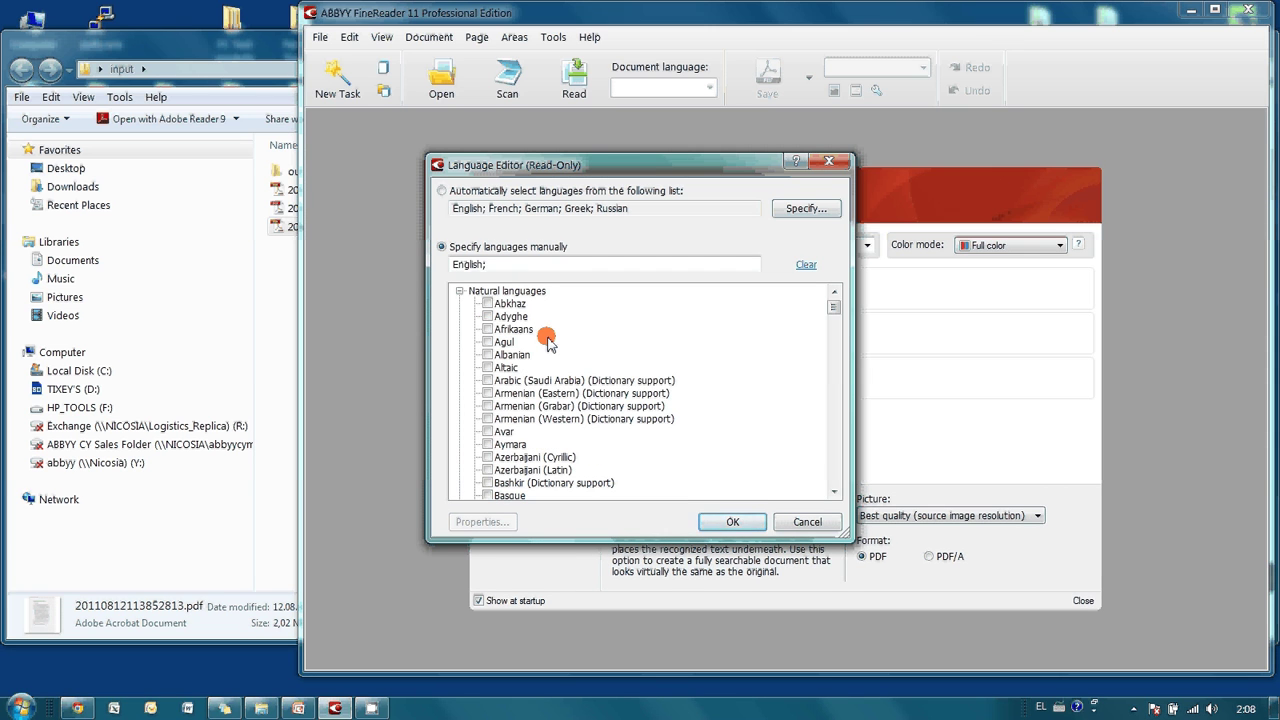
# Try automatic language selection, return to manually specified languages with English, and accept the language settings.
pyautogui.click(441, 190)
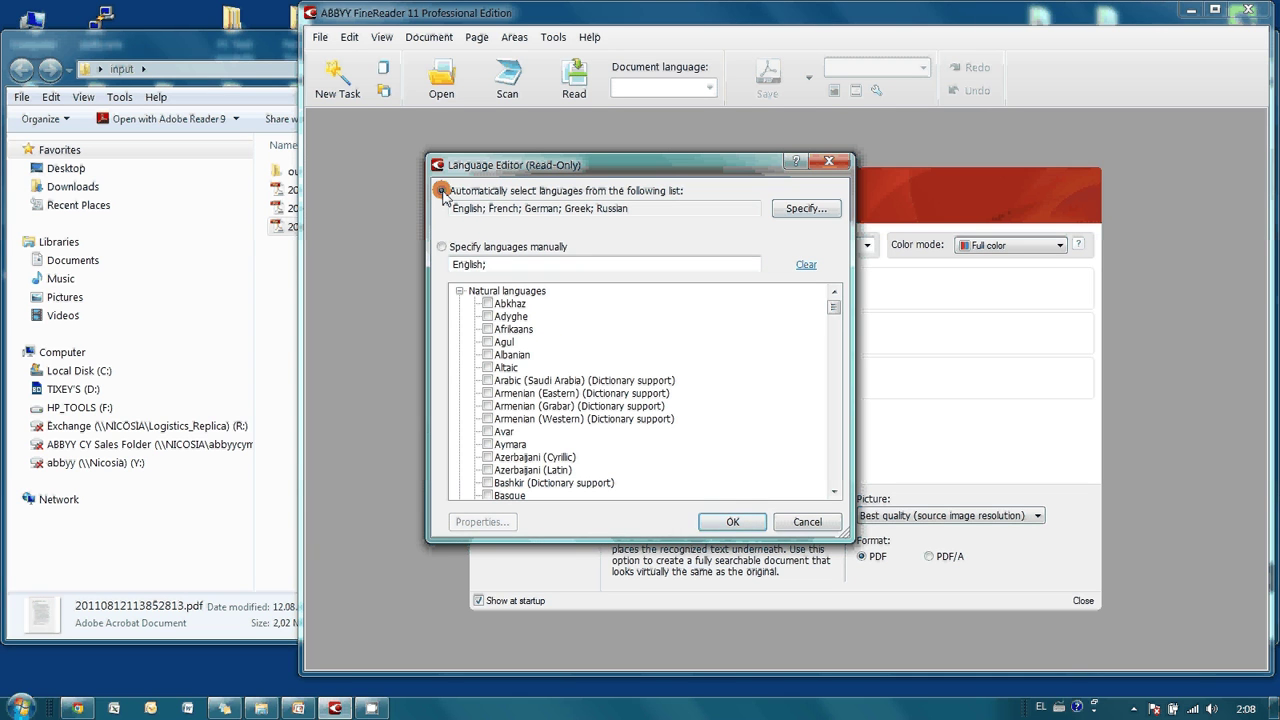
pyautogui.click(441, 246)
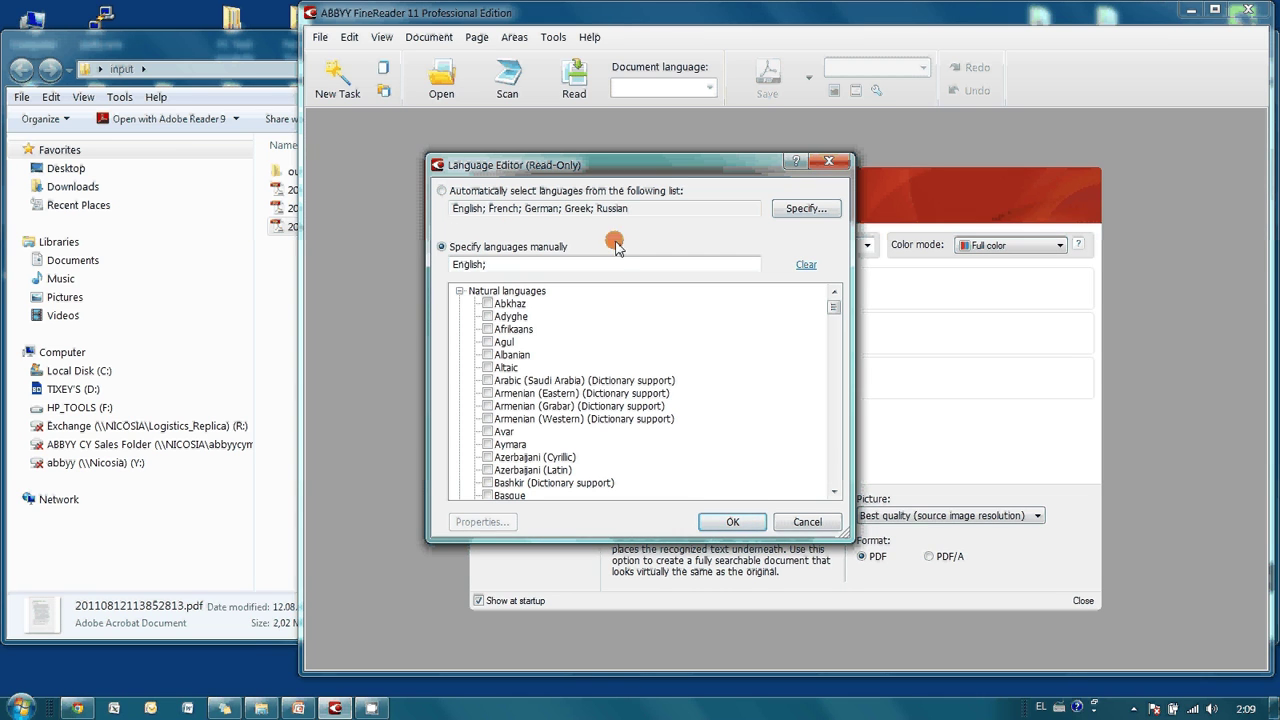
pyautogui.click(729, 522)
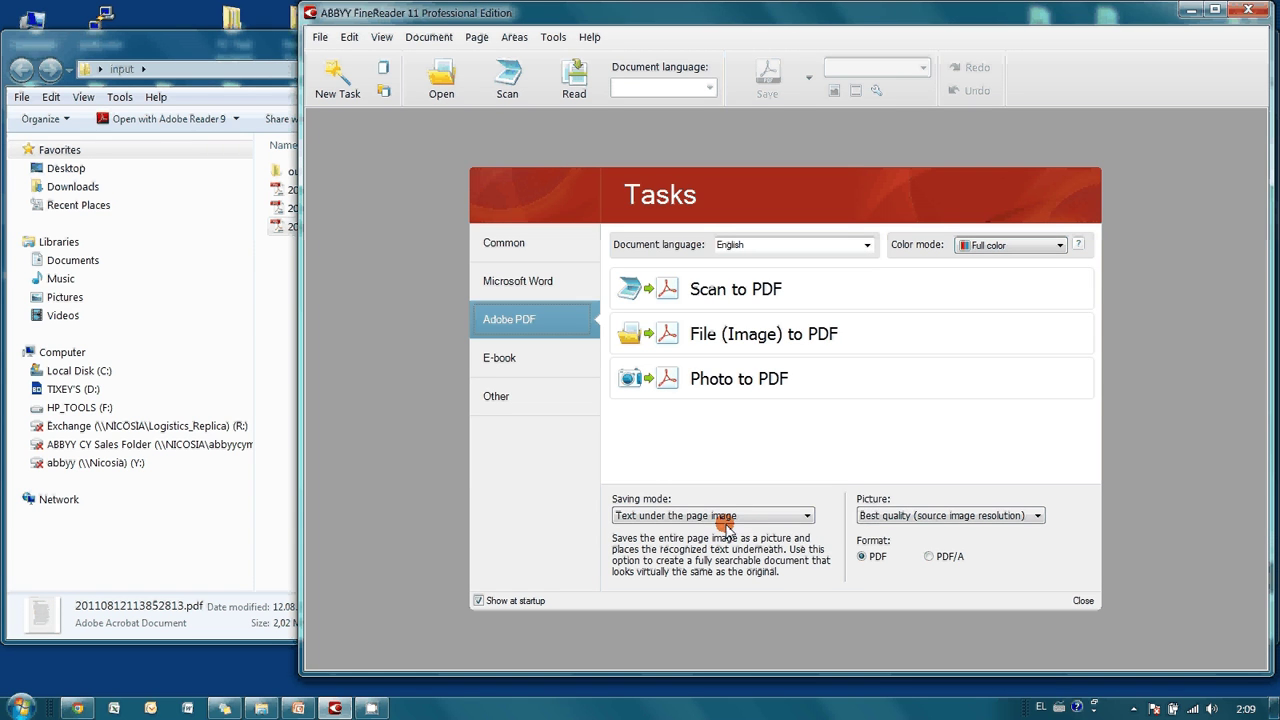
# Set the picture quality to Best quality (source image resolution) and start the File (Image) to PDF task.
pyautogui.click(931, 516)
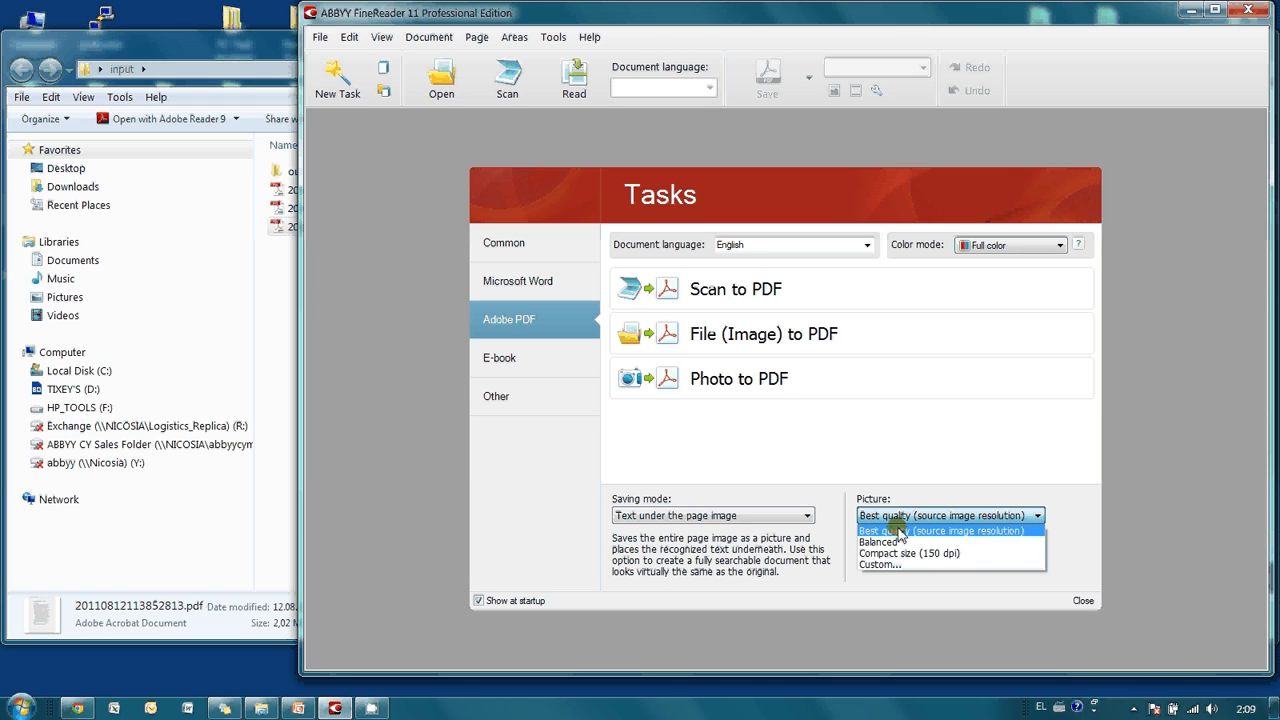
pyautogui.click(900, 531)
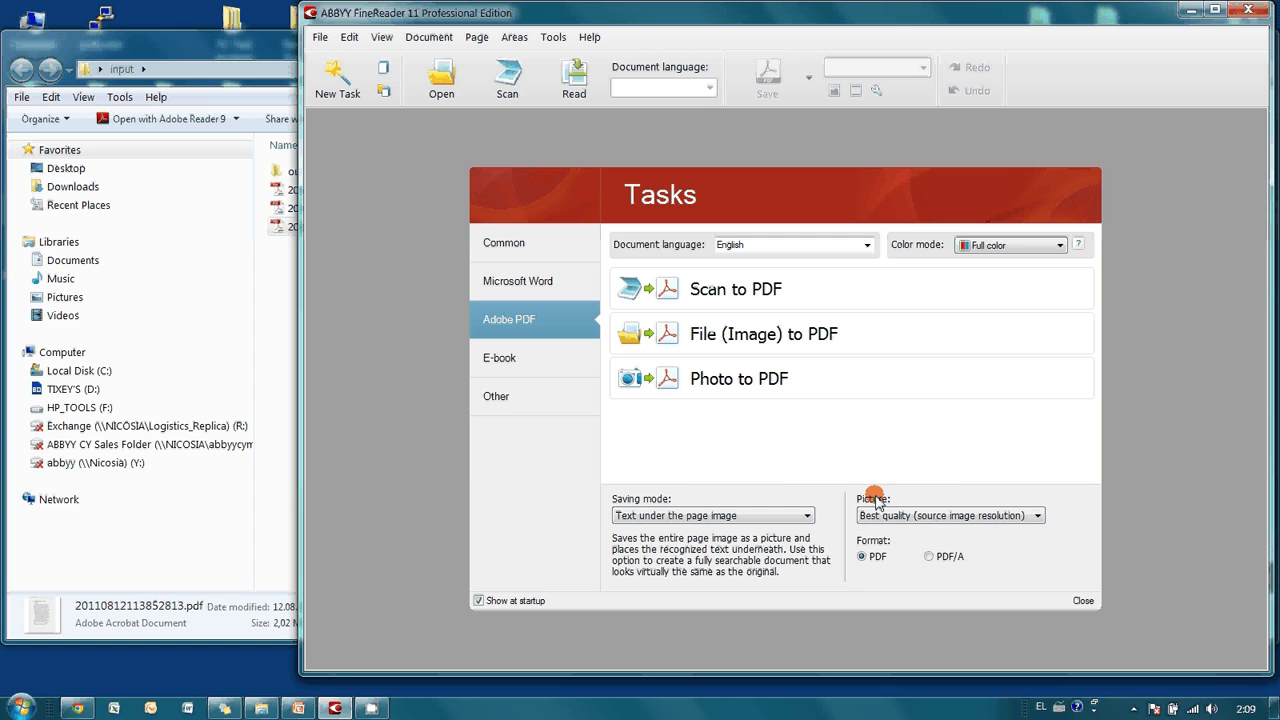
pyautogui.click(765, 336)
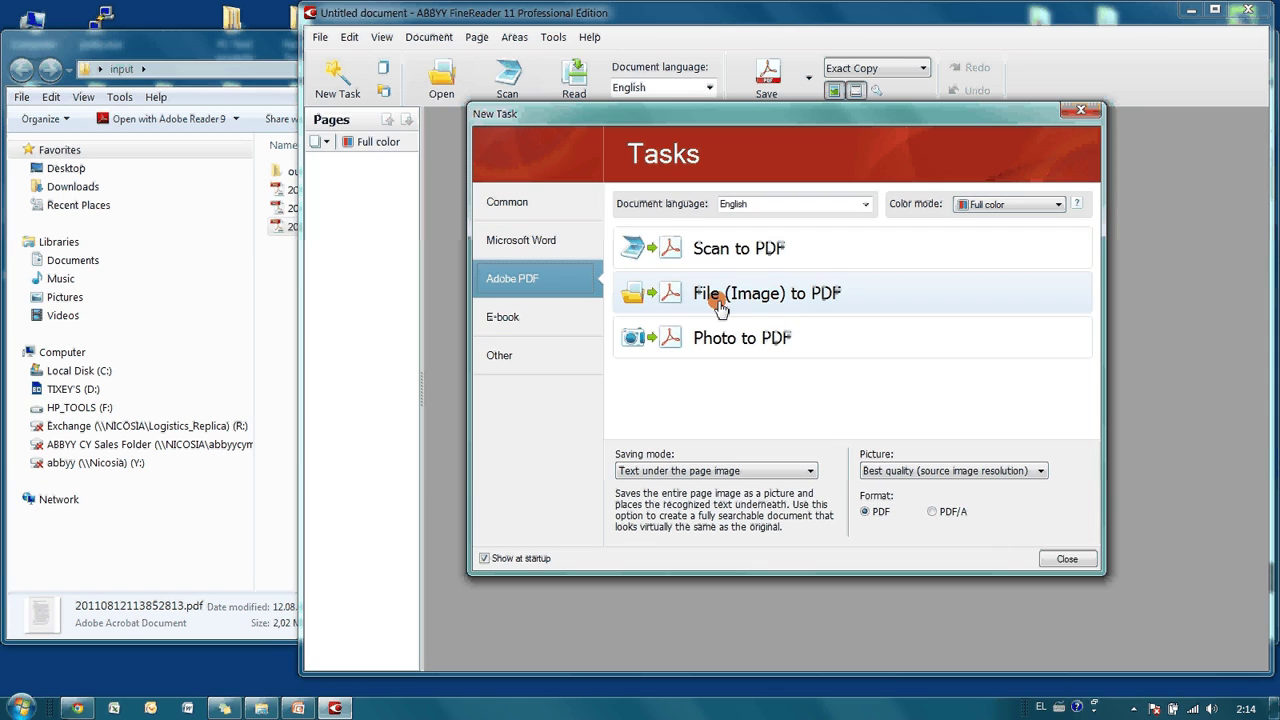
pyautogui.click(719, 308)
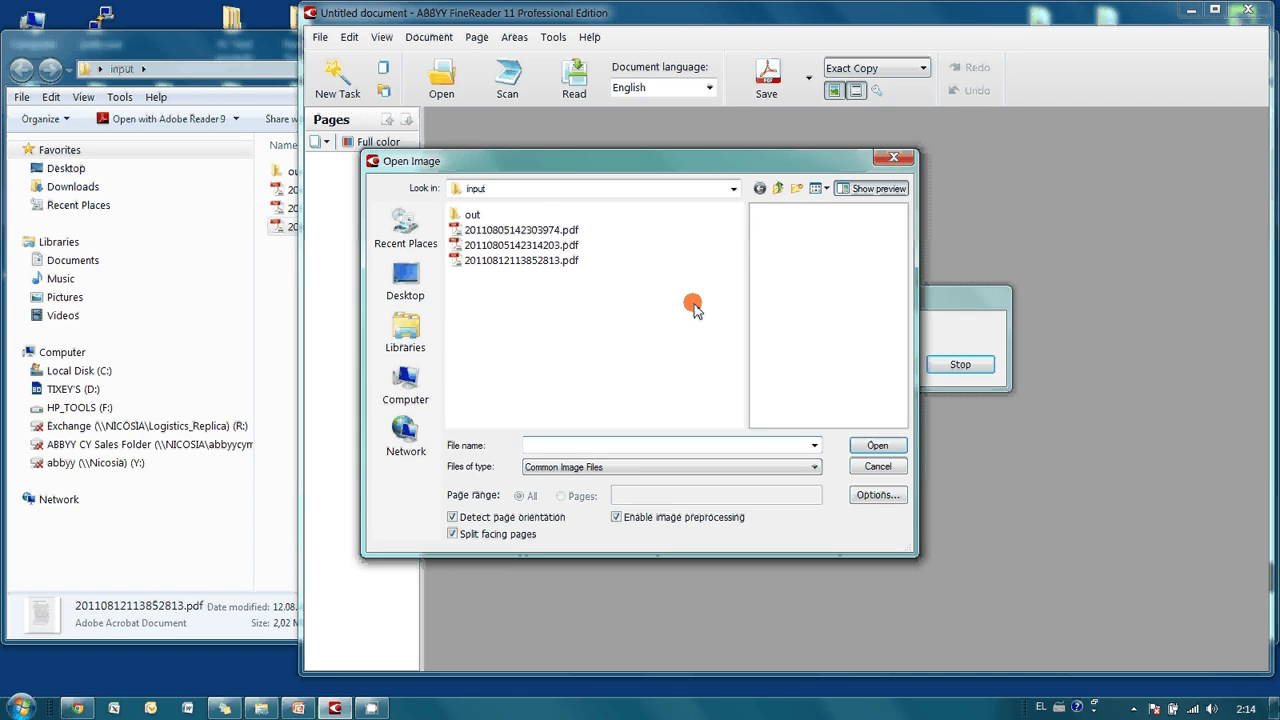
# Load 20110805142303974.pdf, 20110805142314203.pdf and 20110812113852813.pdf from the input folder together for conversion.
pyautogui.click(546, 236)
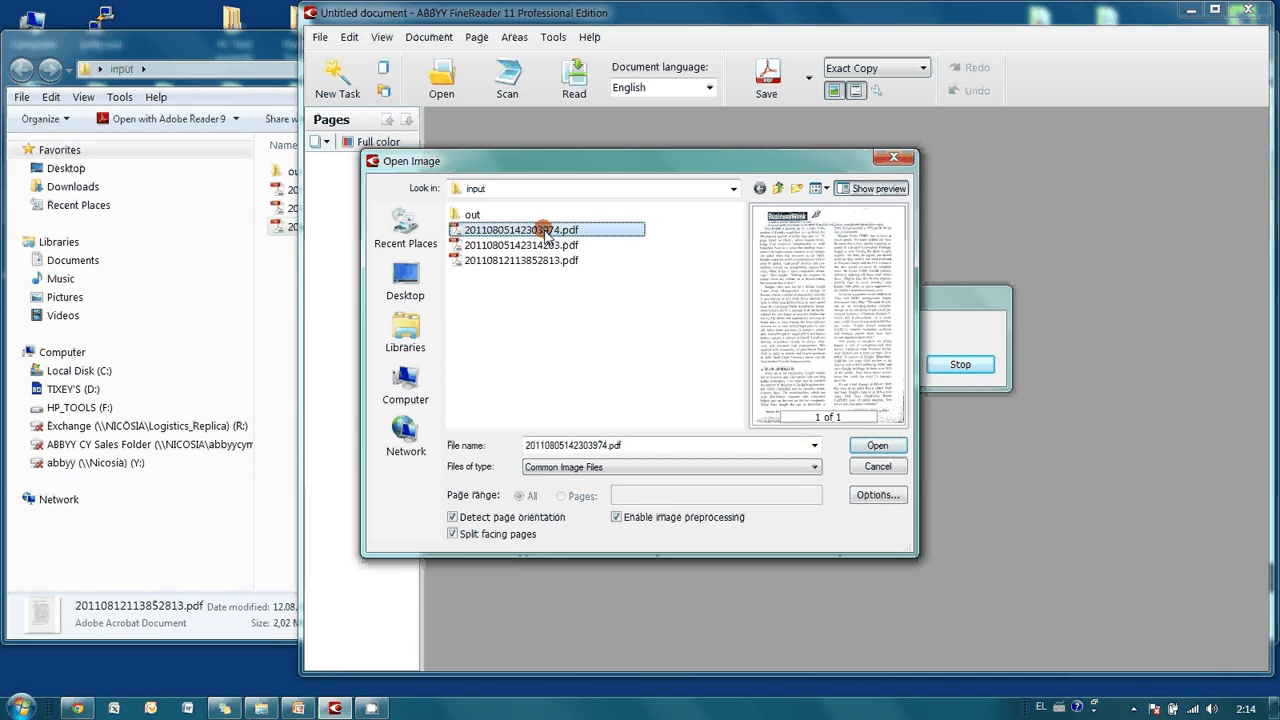
pyautogui.keyDown('shift'); pyautogui.click(540, 261); pyautogui.keyUp('shift')
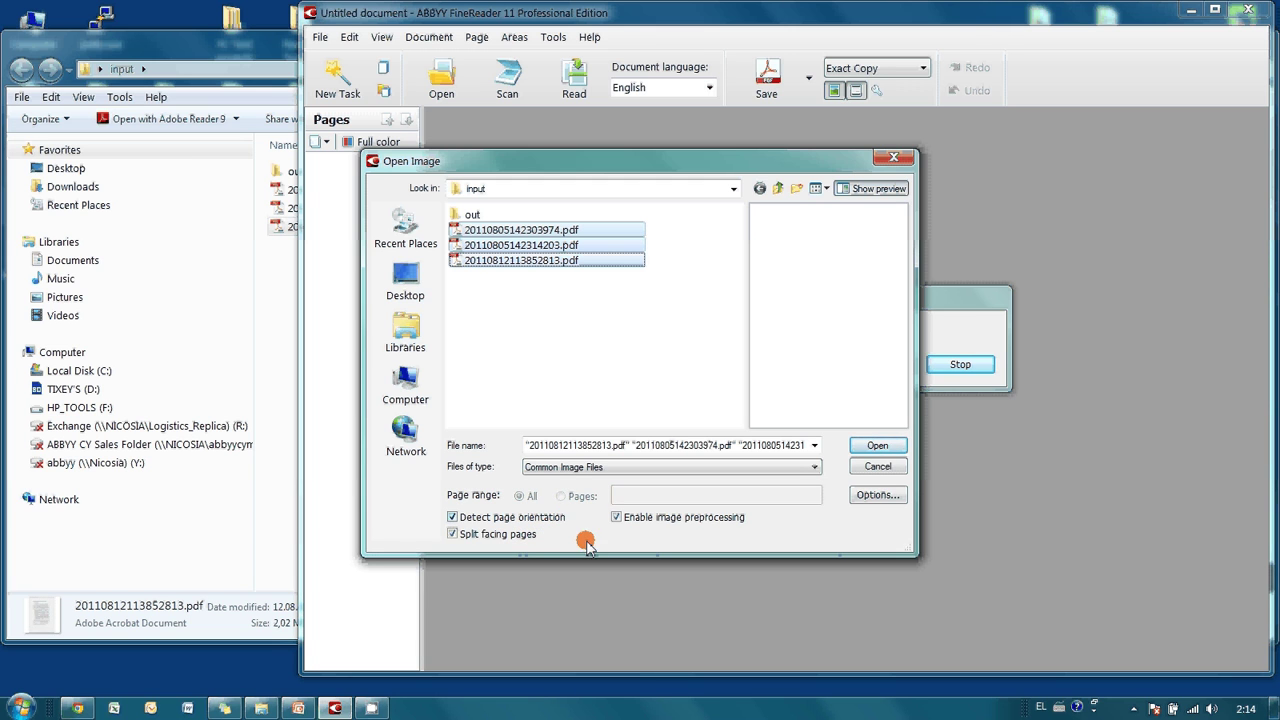
pyautogui.click(876, 446)
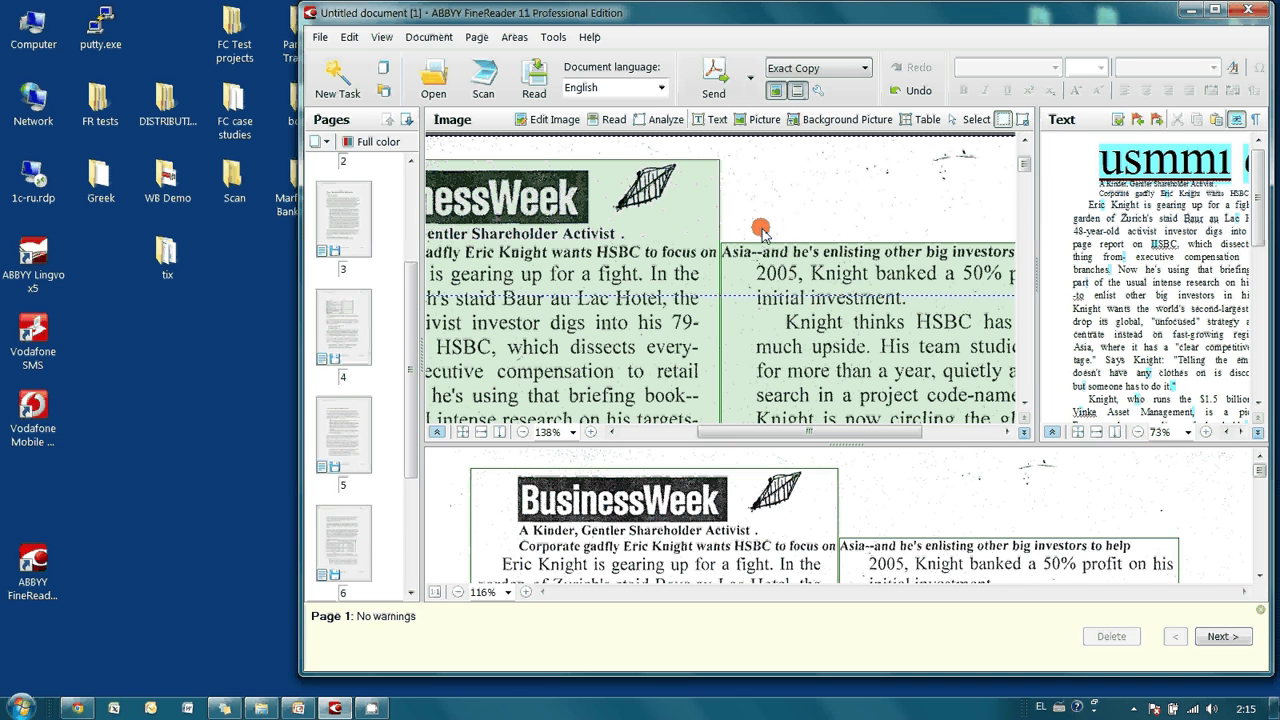
# Save the recognized pages as PDF documents in the out folder, with files named as the source images.
pyautogui.click(752, 77)
pyautogui.click(666, 155)
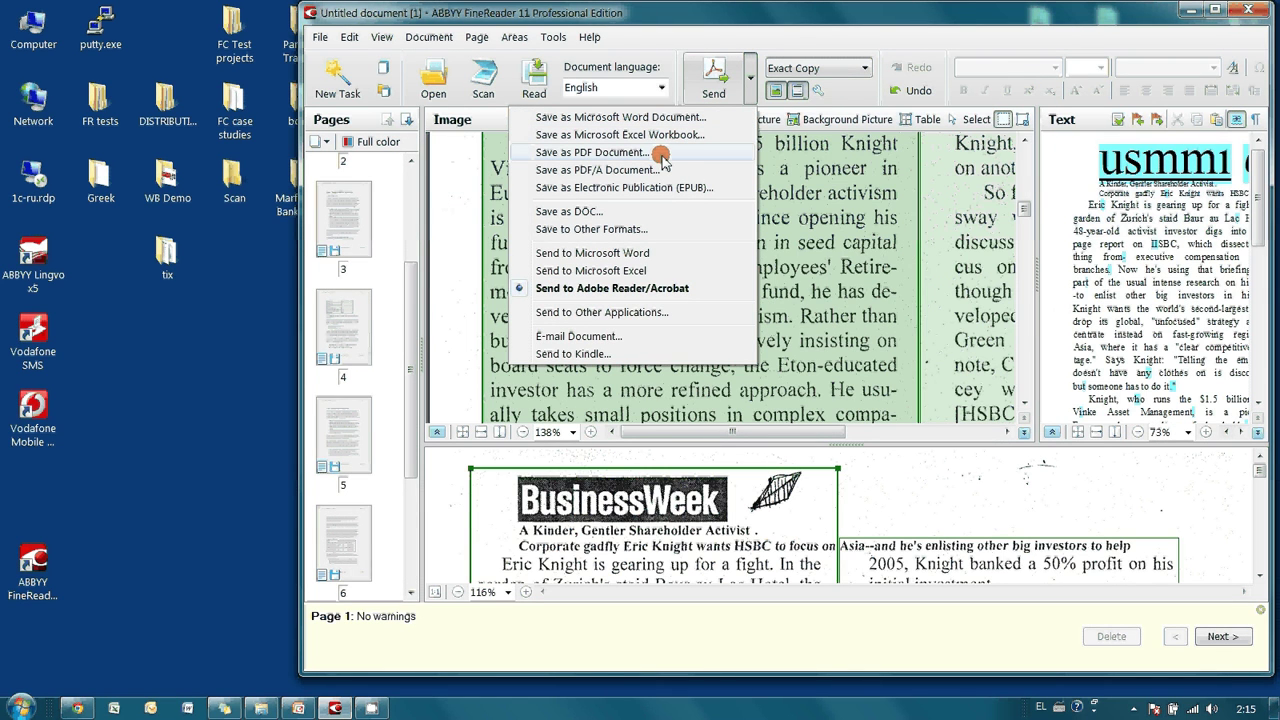
pyautogui.click(662, 157)
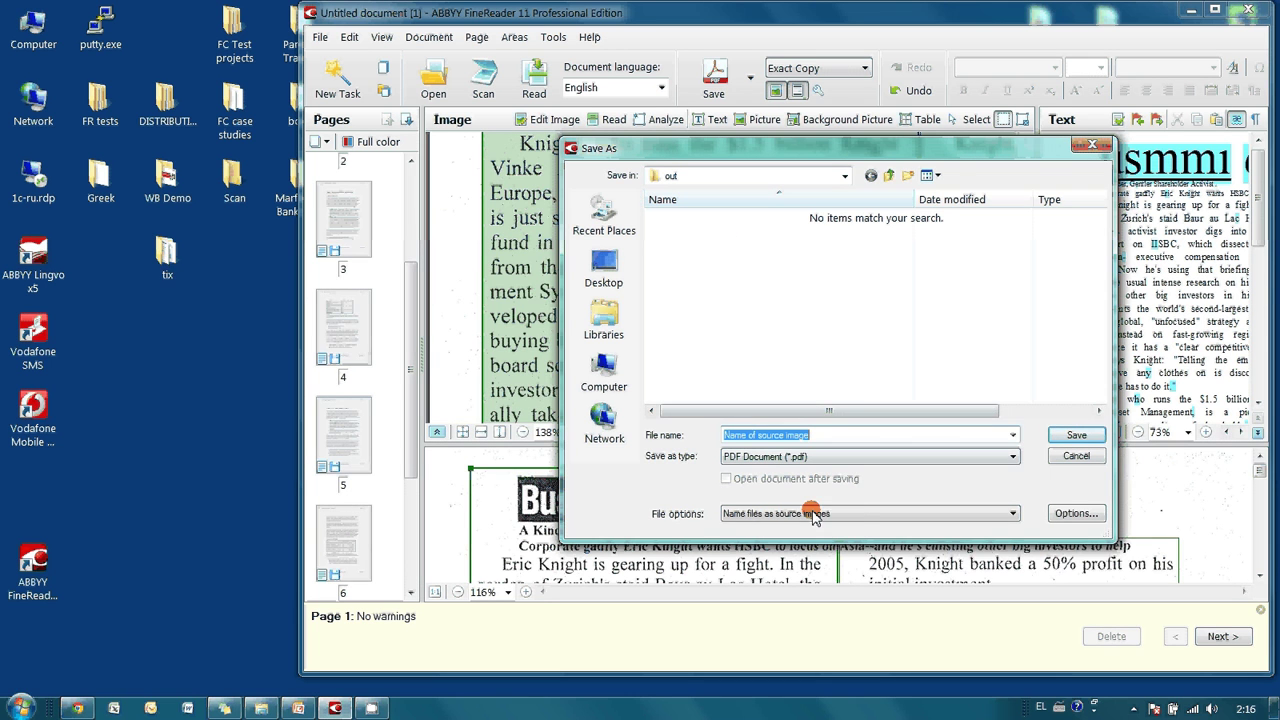
pyautogui.click(850, 514)
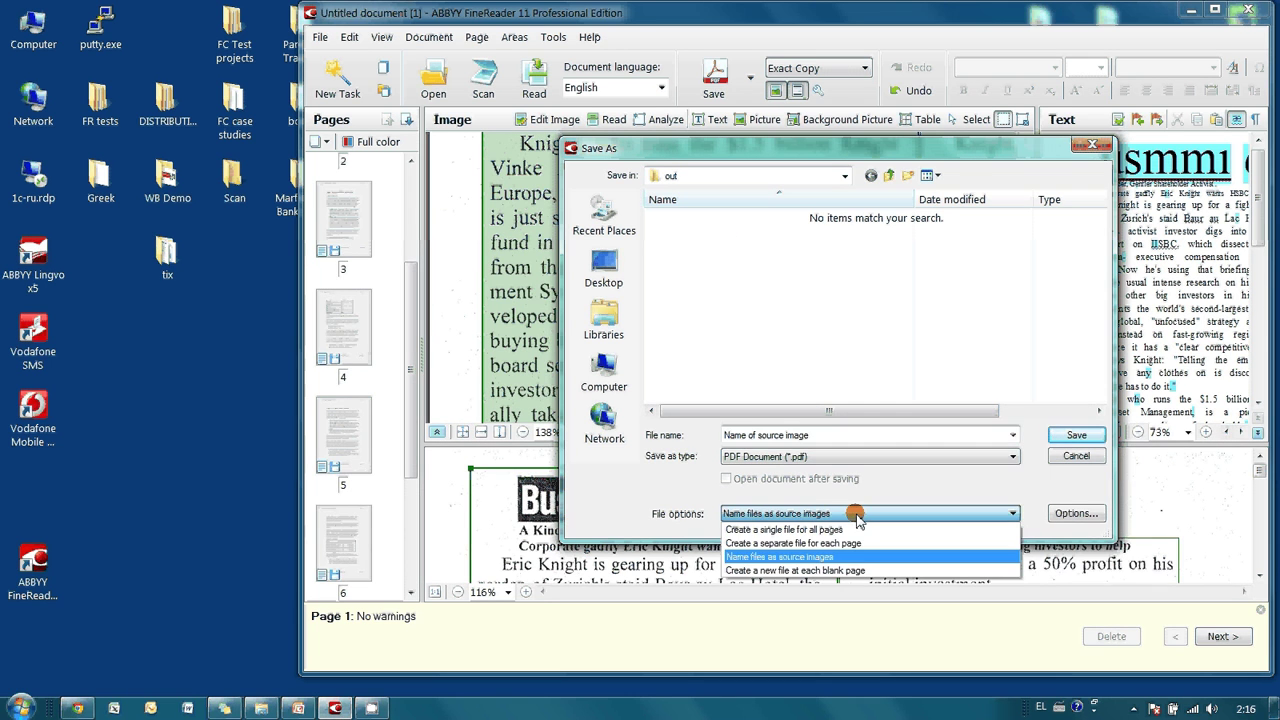
pyautogui.click(793, 557)
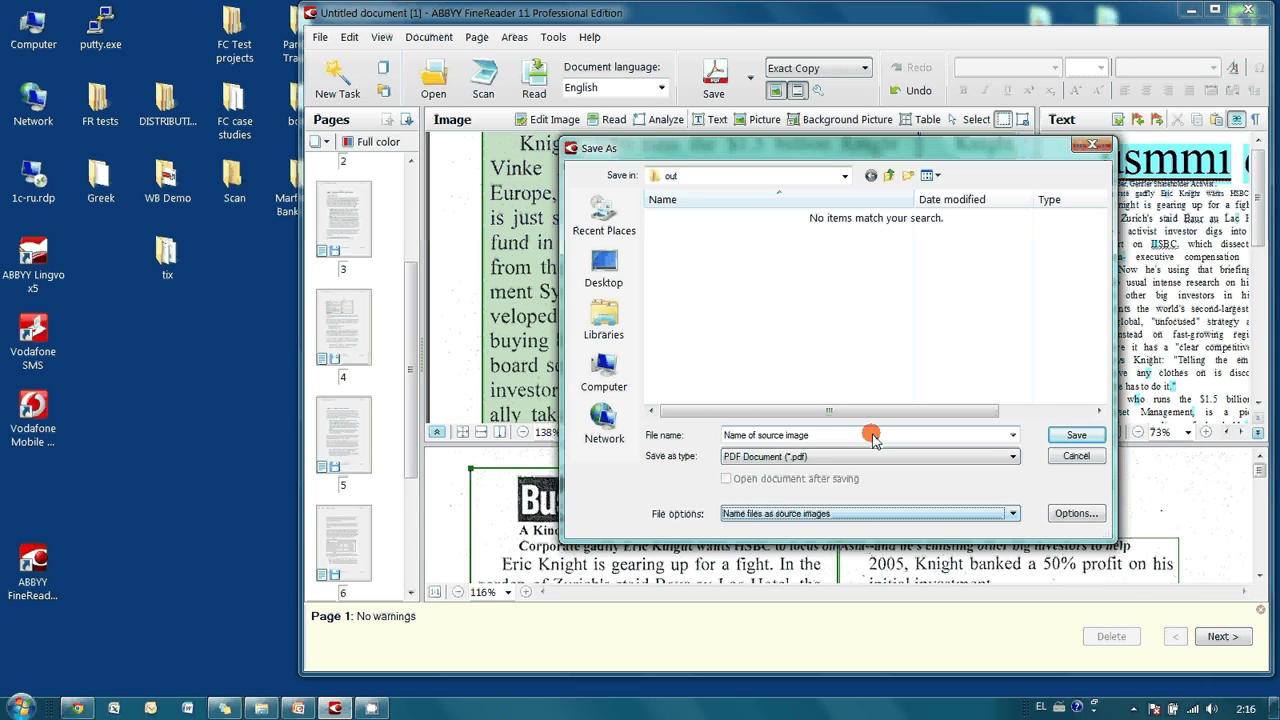
pyautogui.click(1074, 436)
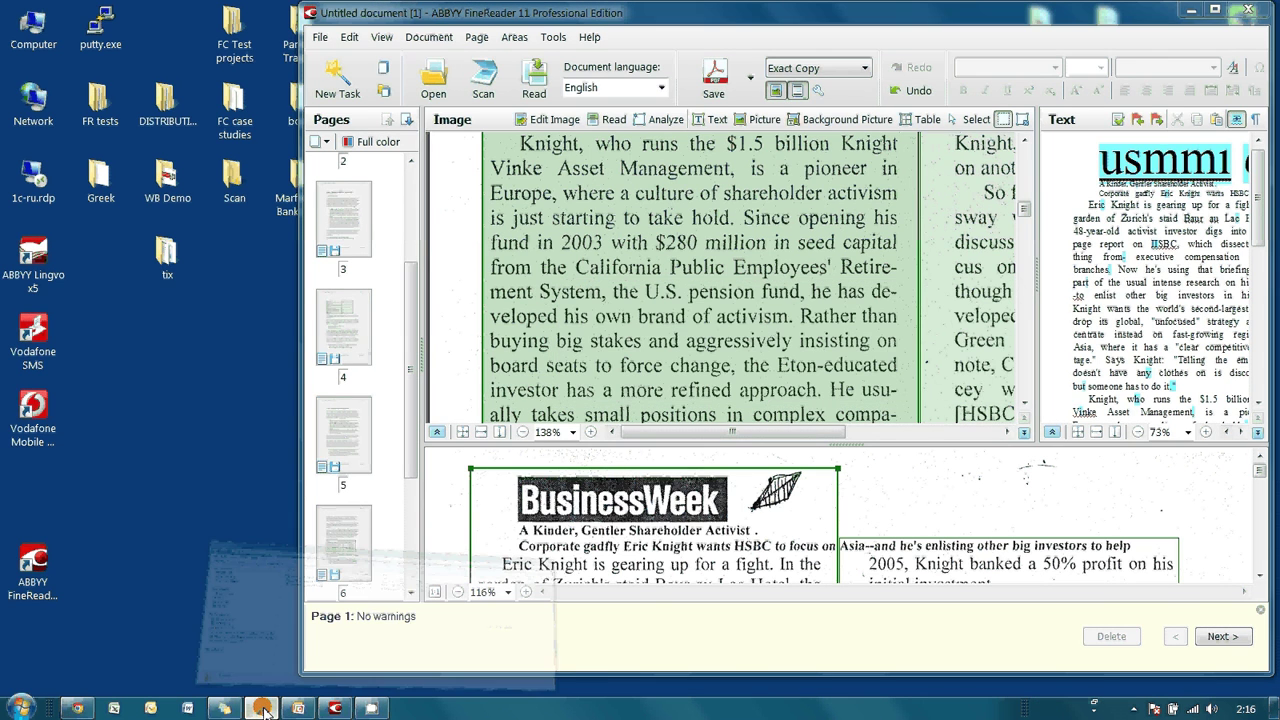
# Open the converted 20110805142303974.pdf from the out folder for checking.
pyautogui.click(263, 708)
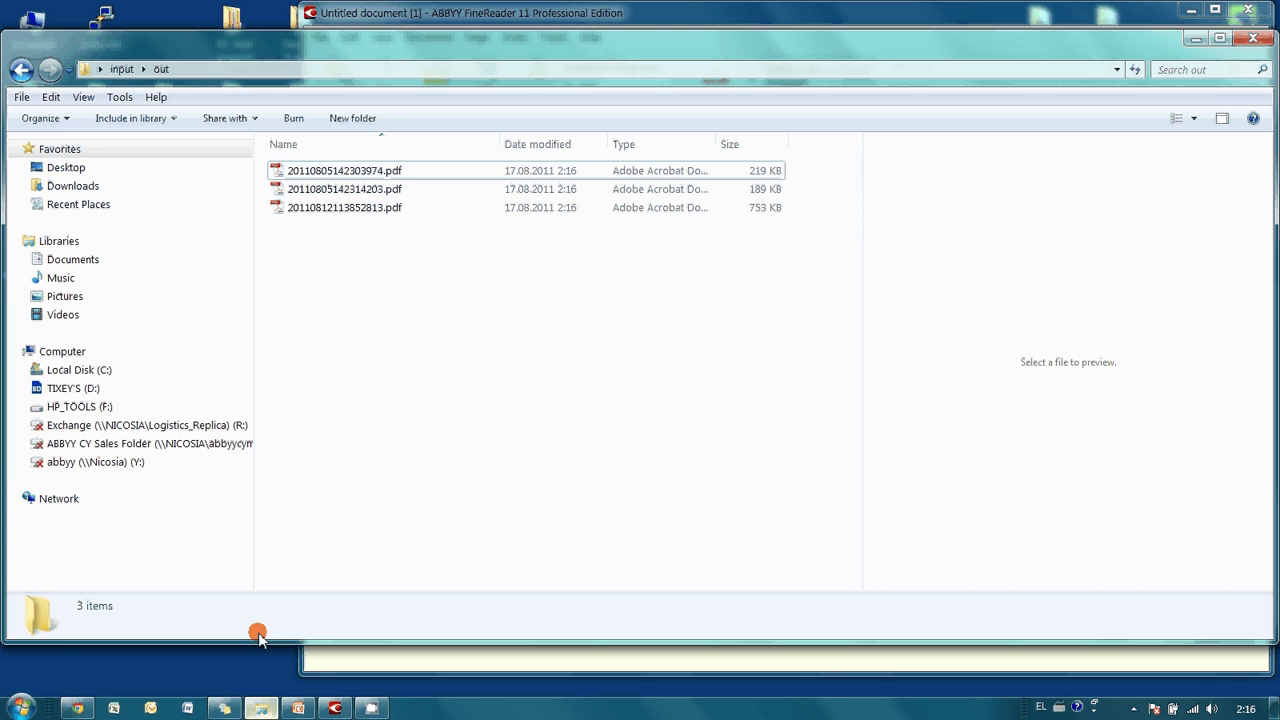
pyautogui.click(370, 172)
pyautogui.doubleClick(370, 174)
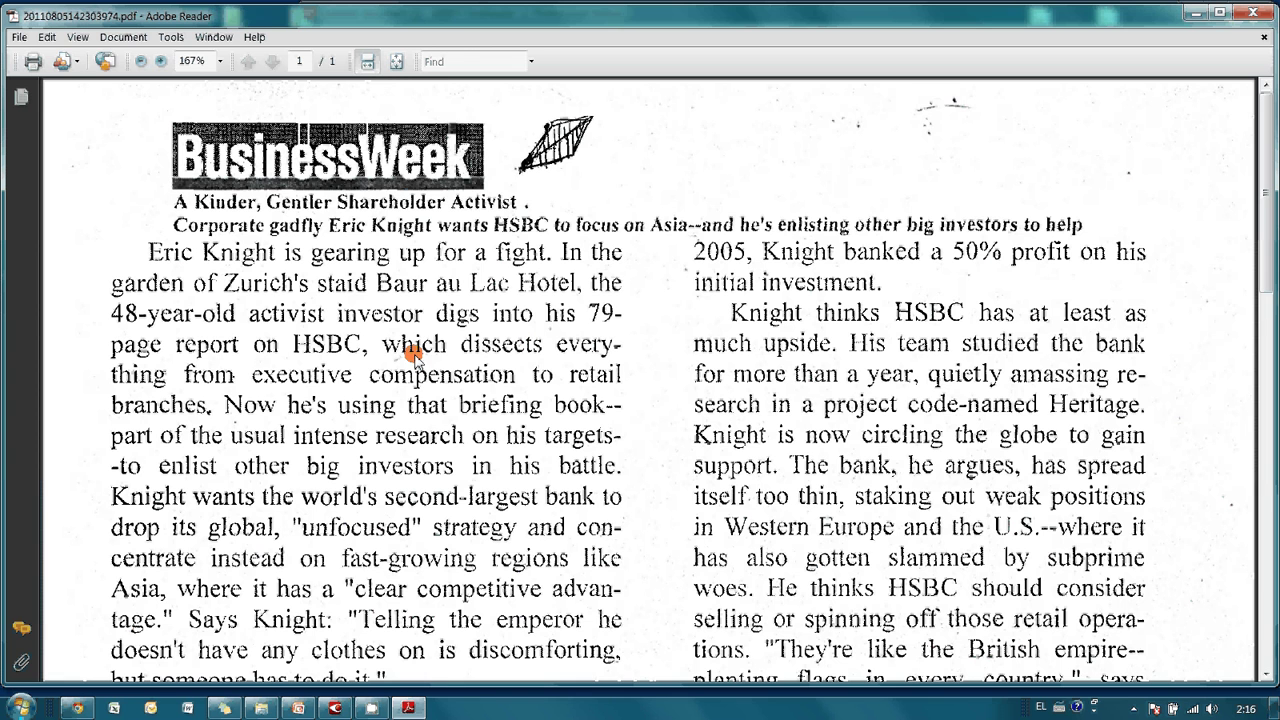
# Search the converted PDF for "profit" and go on to the second match.
pyautogui.click(450, 63)
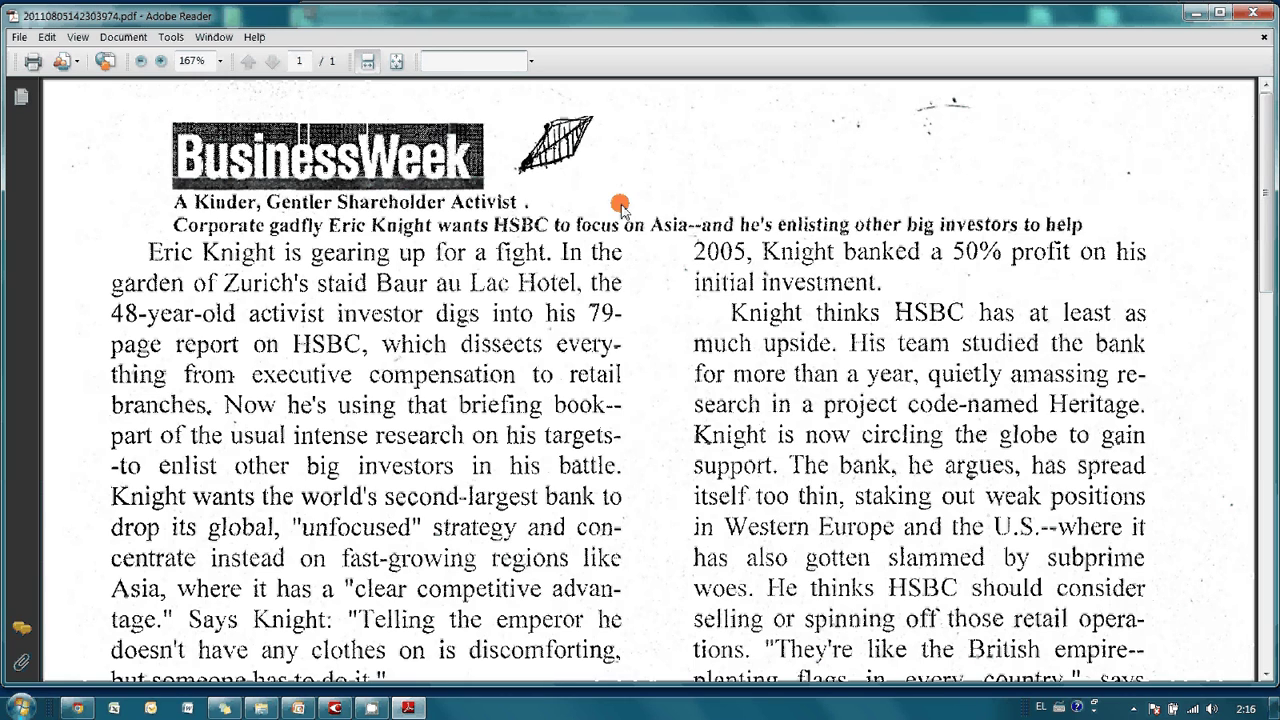
pyautogui.scroll(-5, 607, 258)
pyautogui.scroll(2, 640, 258)
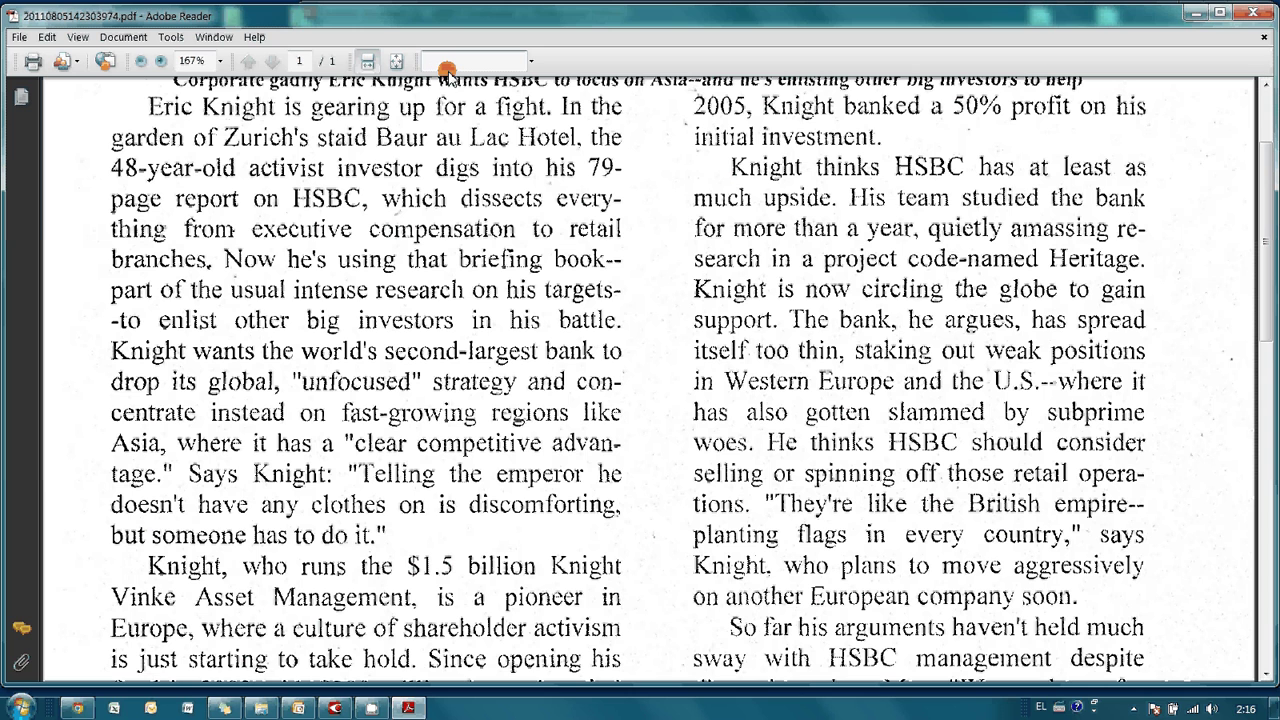
pyautogui.write('profit')
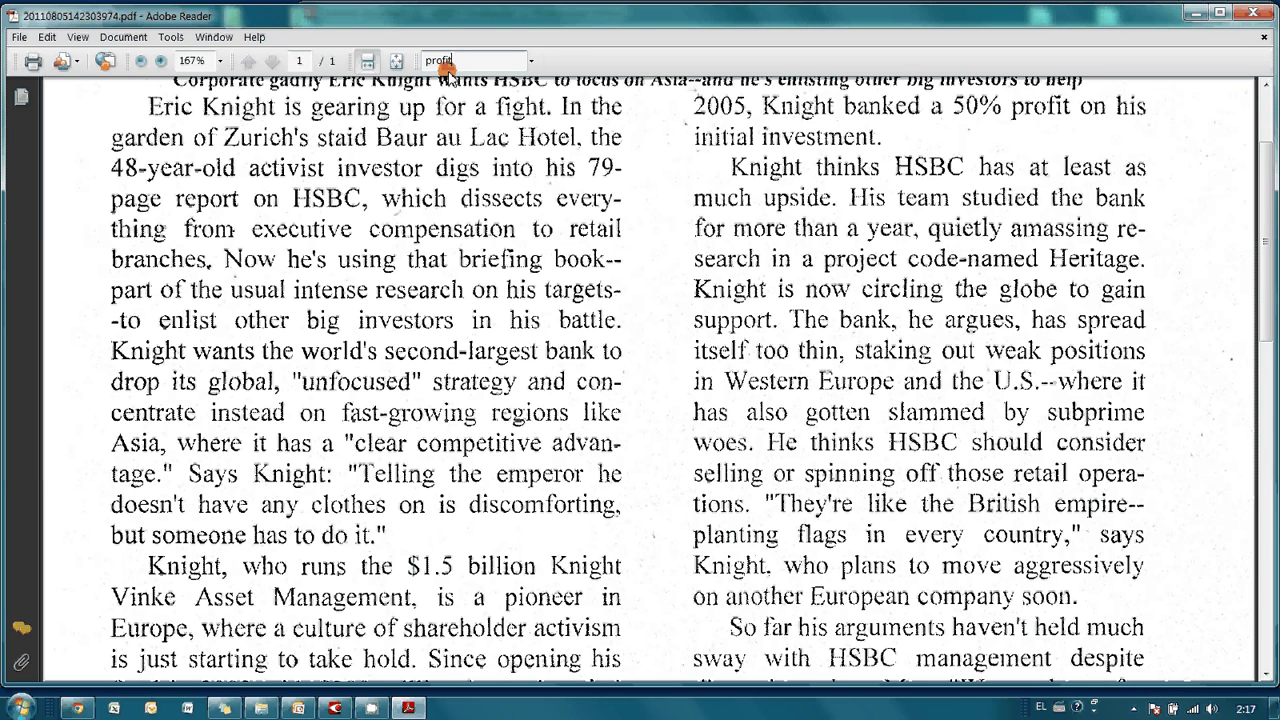
pyautogui.press('Return')
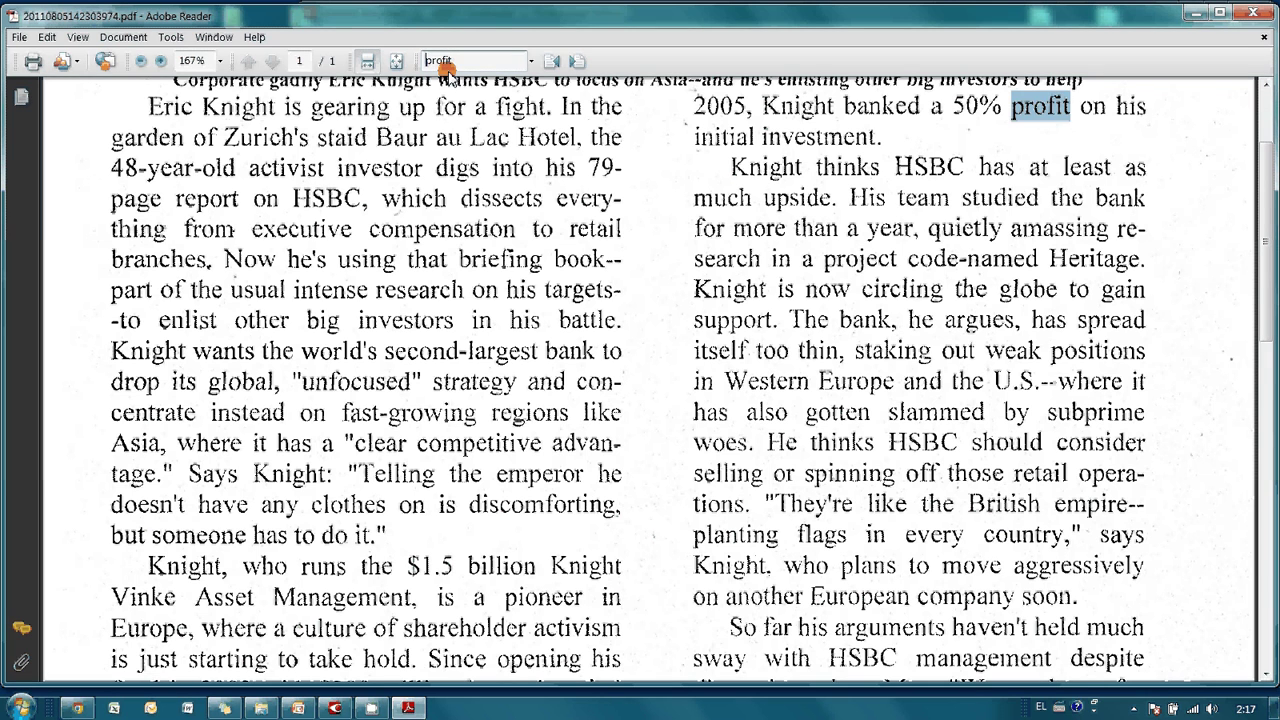
pyautogui.press('Return')
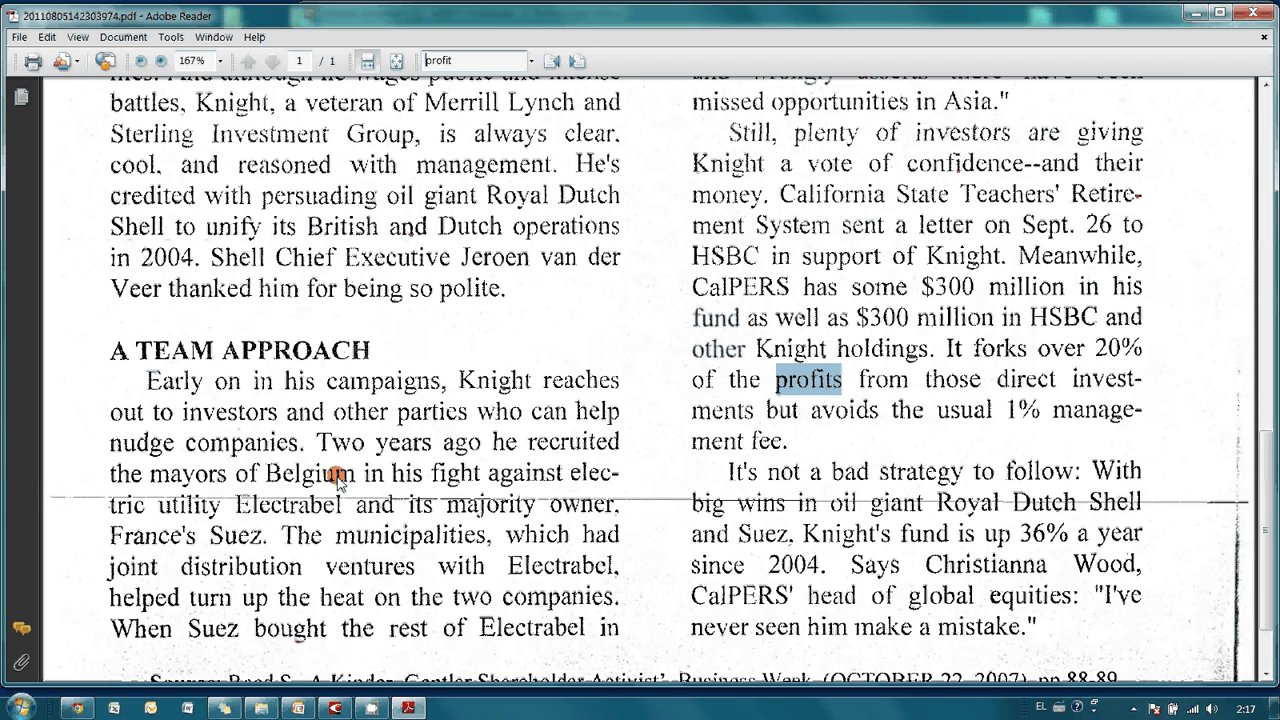
# Copy the words "Early on in his campaigns" from the start of the A TEAM APPROACH section.
pyautogui.moveTo(148, 382); pyautogui.dragTo(384, 388)
pyautogui.rightClick(384, 388)
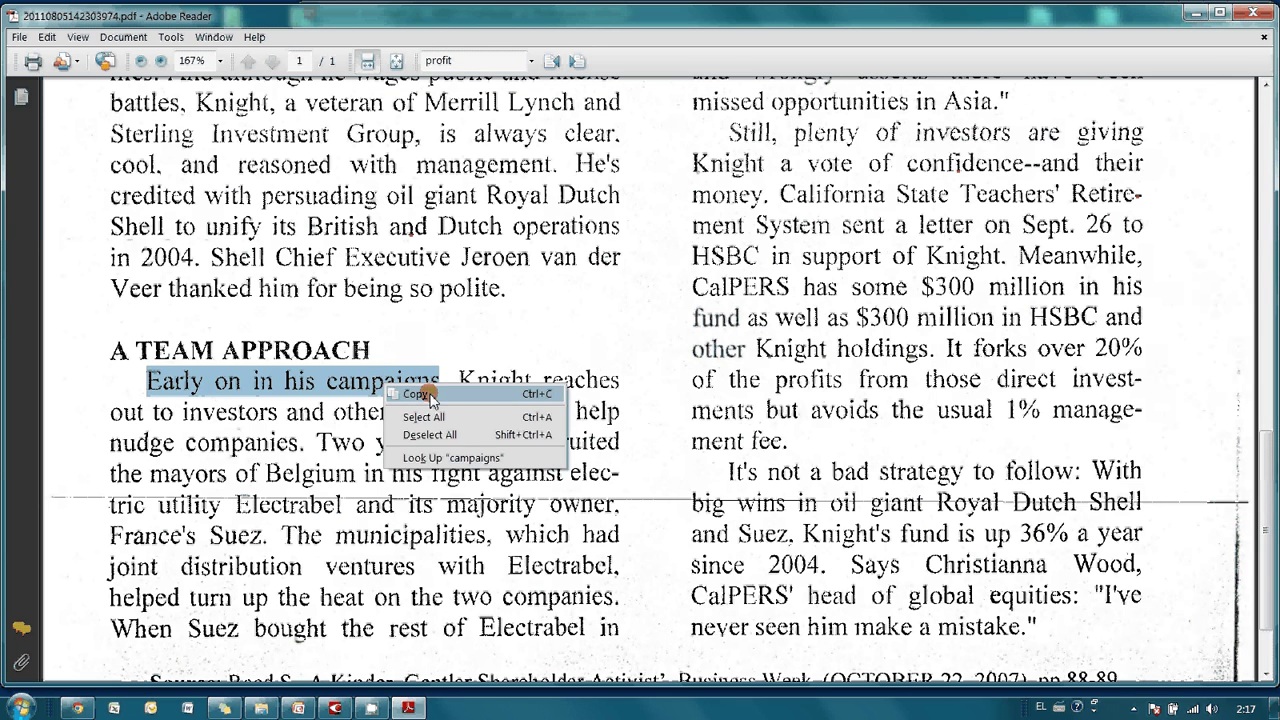
pyautogui.click(428, 395)
# Test the copied words by pasting them into a new Notepad document, and close it without saving.
pyautogui.click(22, 706)
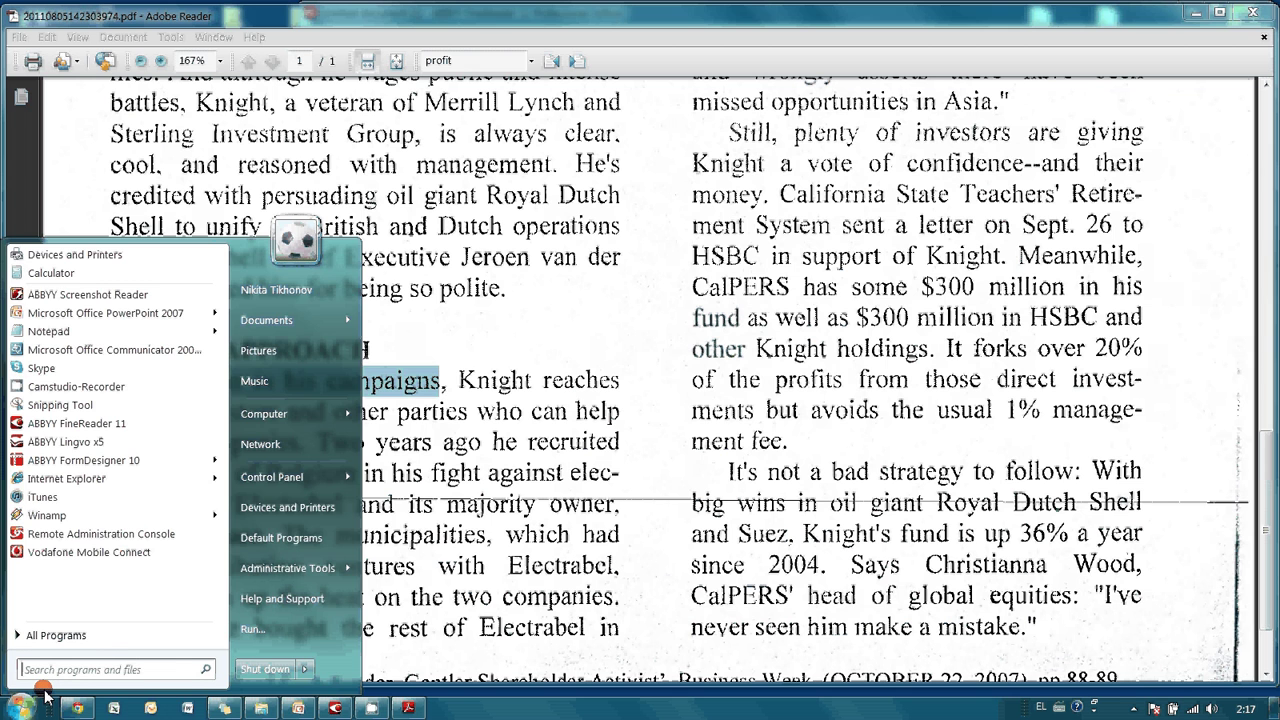
pyautogui.write('note')
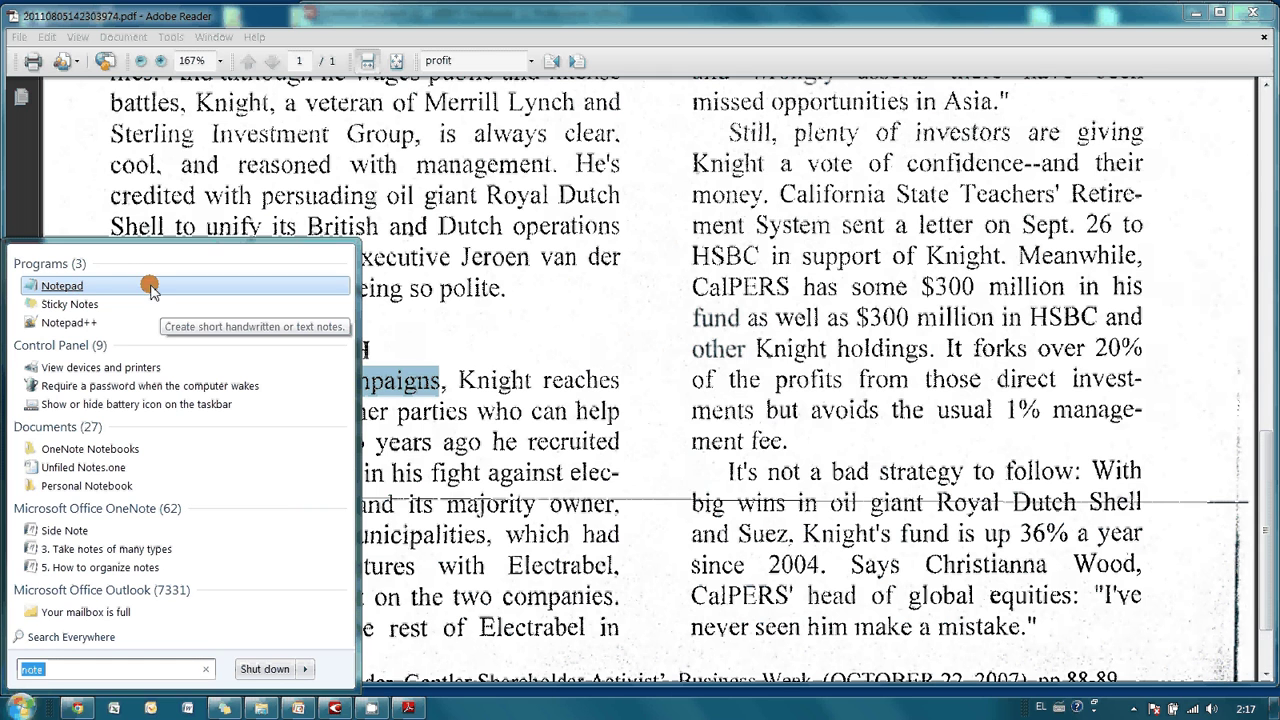
pyautogui.click(130, 285)
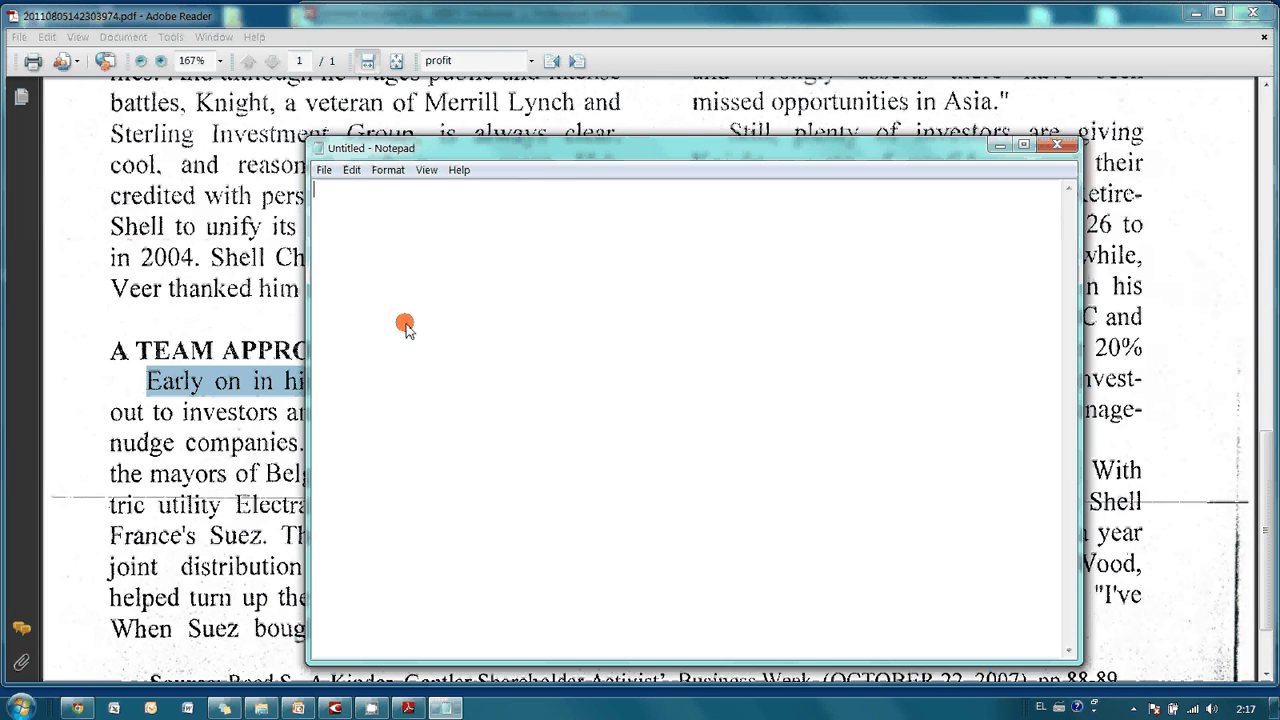
pyautogui.hotkey('ctrl', 'v')
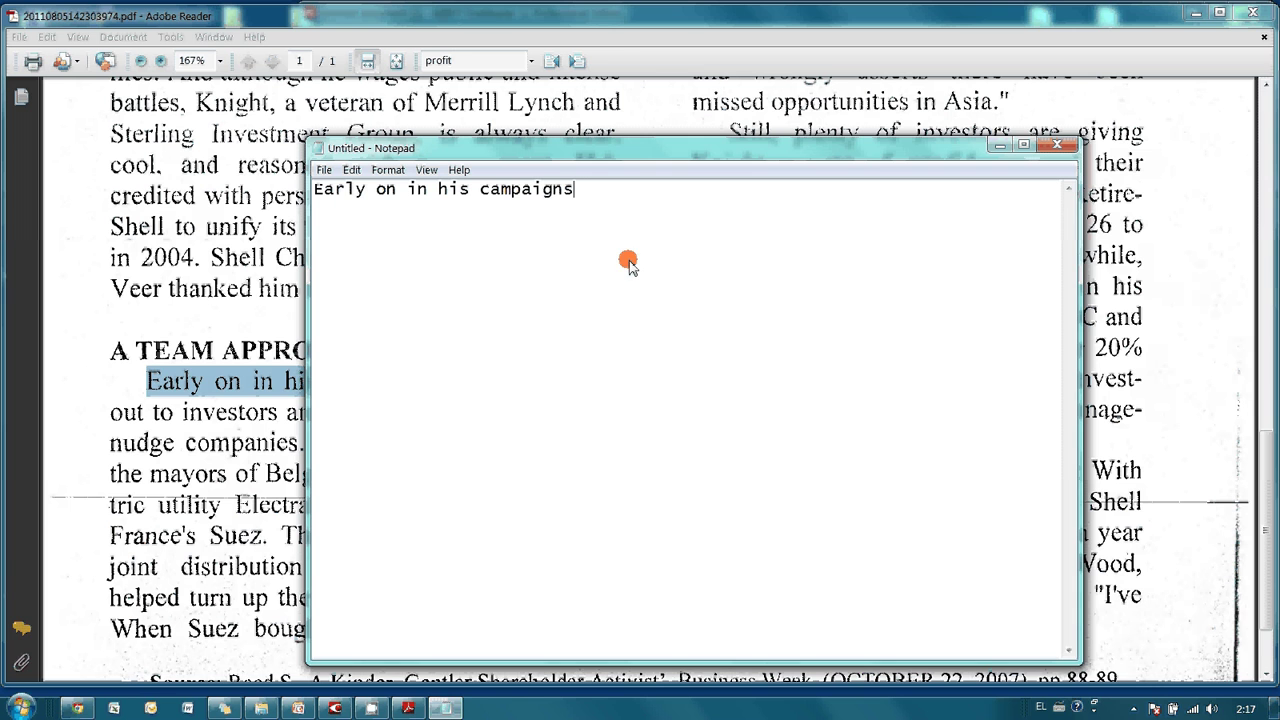
pyautogui.click(1057, 145)
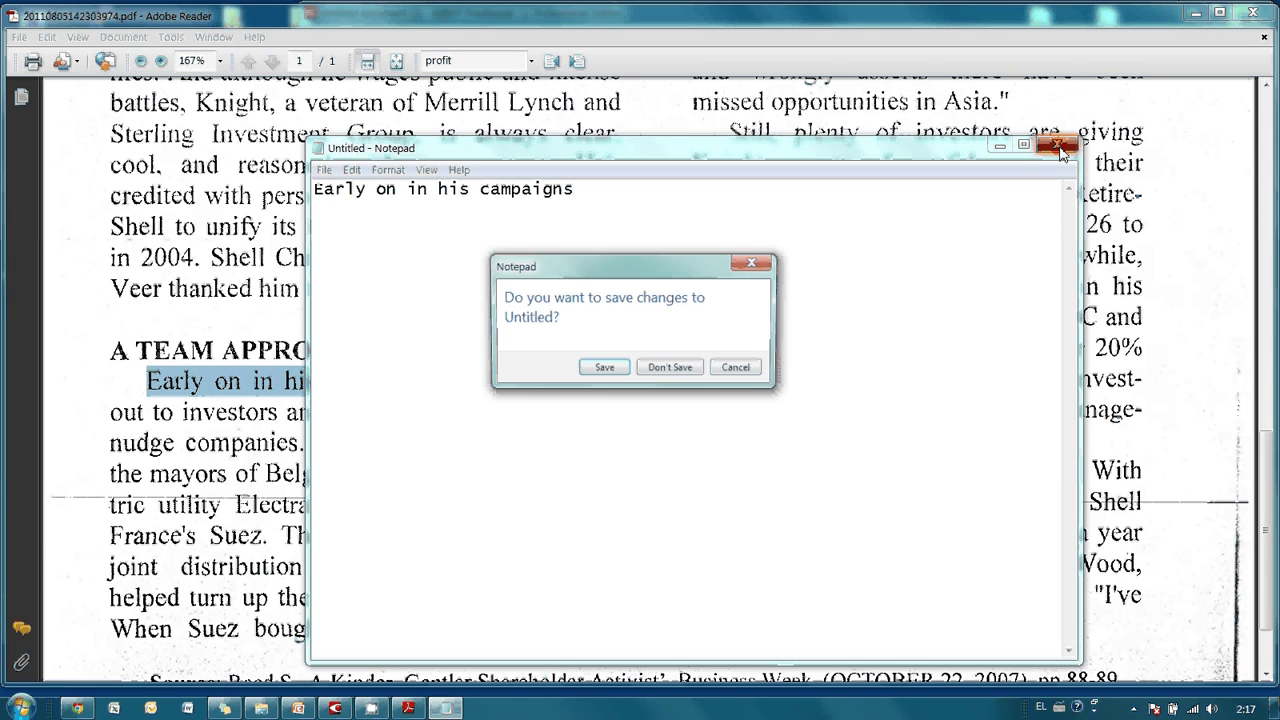
pyautogui.click(671, 369)
pyautogui.click(653, 372)
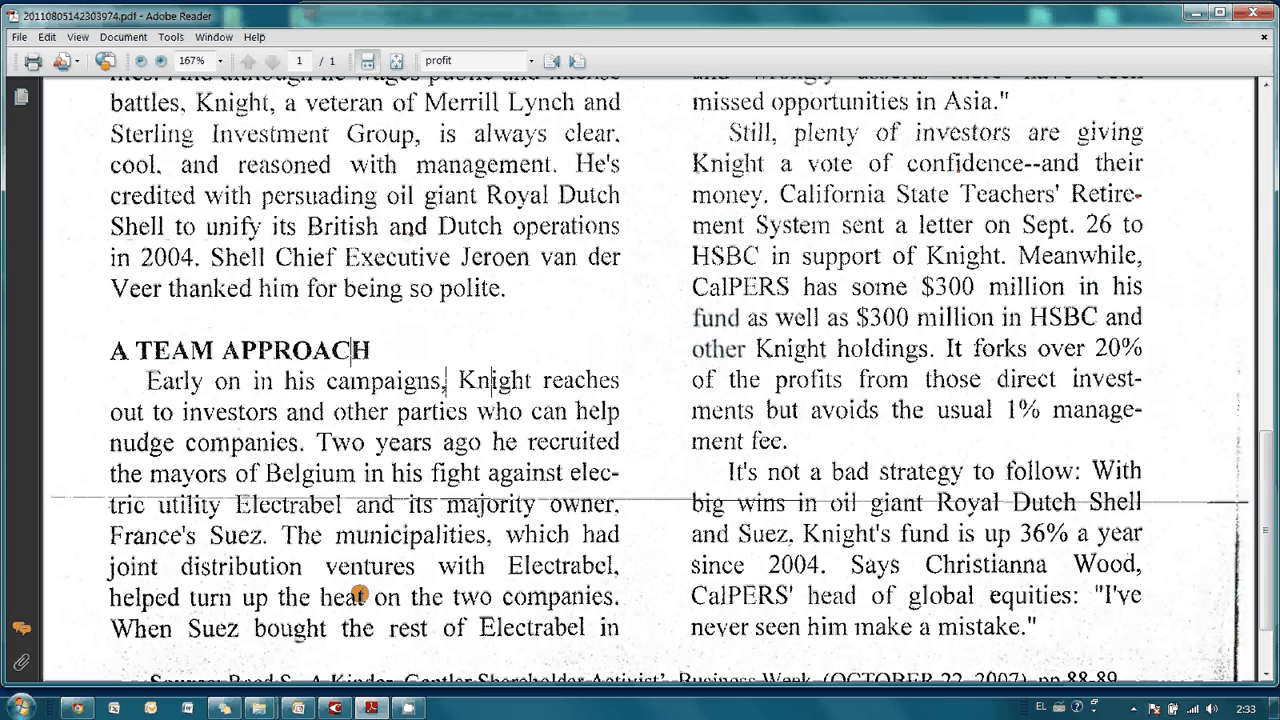
# With the ARCHIVE folder brought up, search the computer for "swot" and open SLIDES 6 The Business Plan.pdf from the results.
pyautogui.click(259, 708)
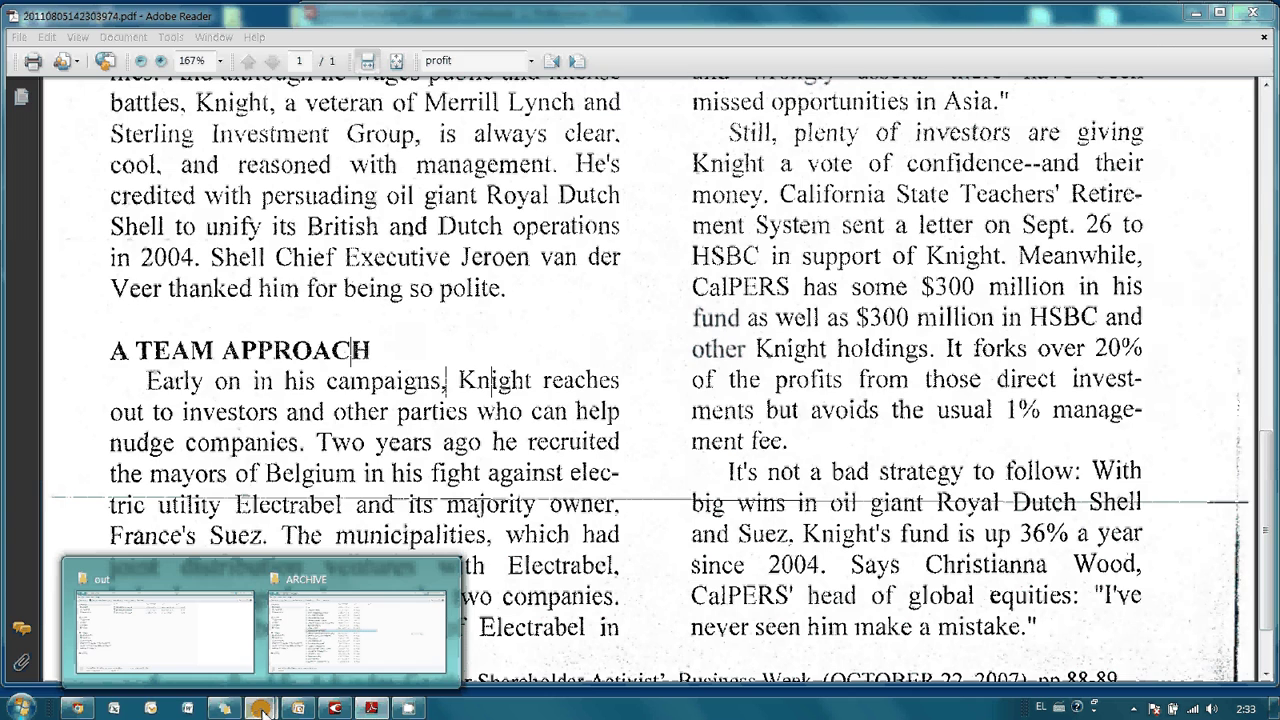
pyautogui.click(322, 625)
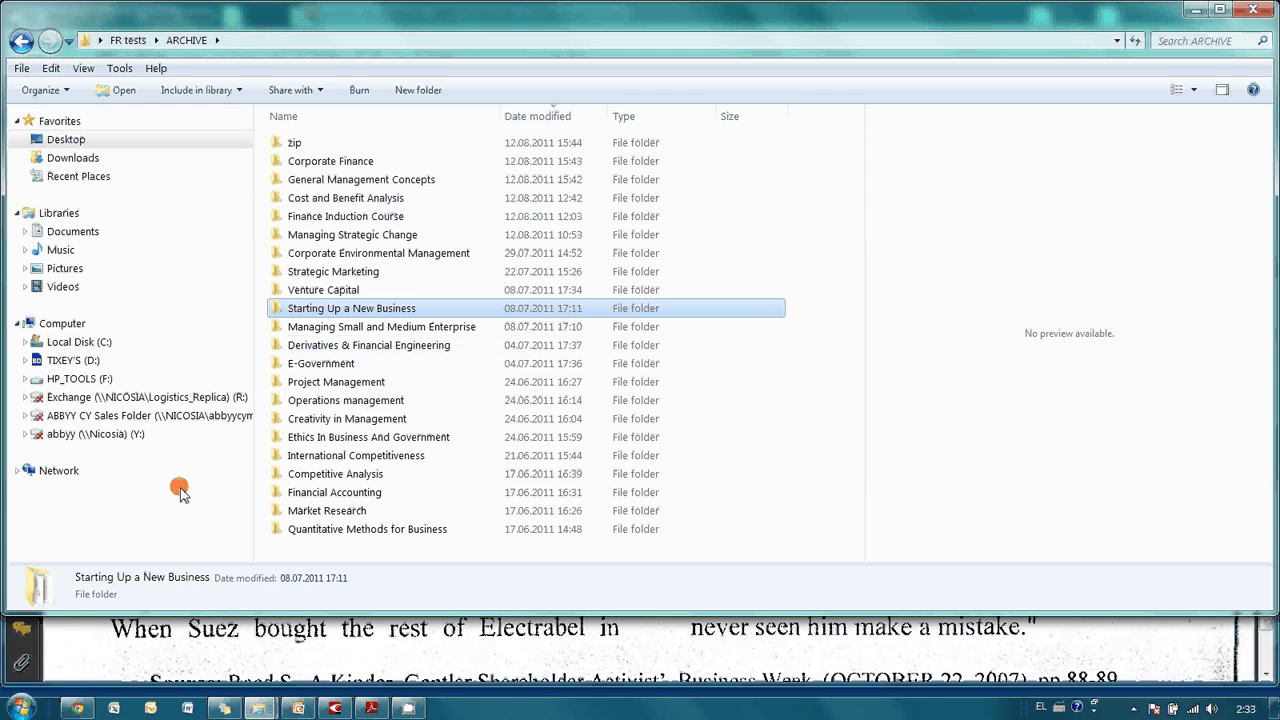
pyautogui.click(22, 708)
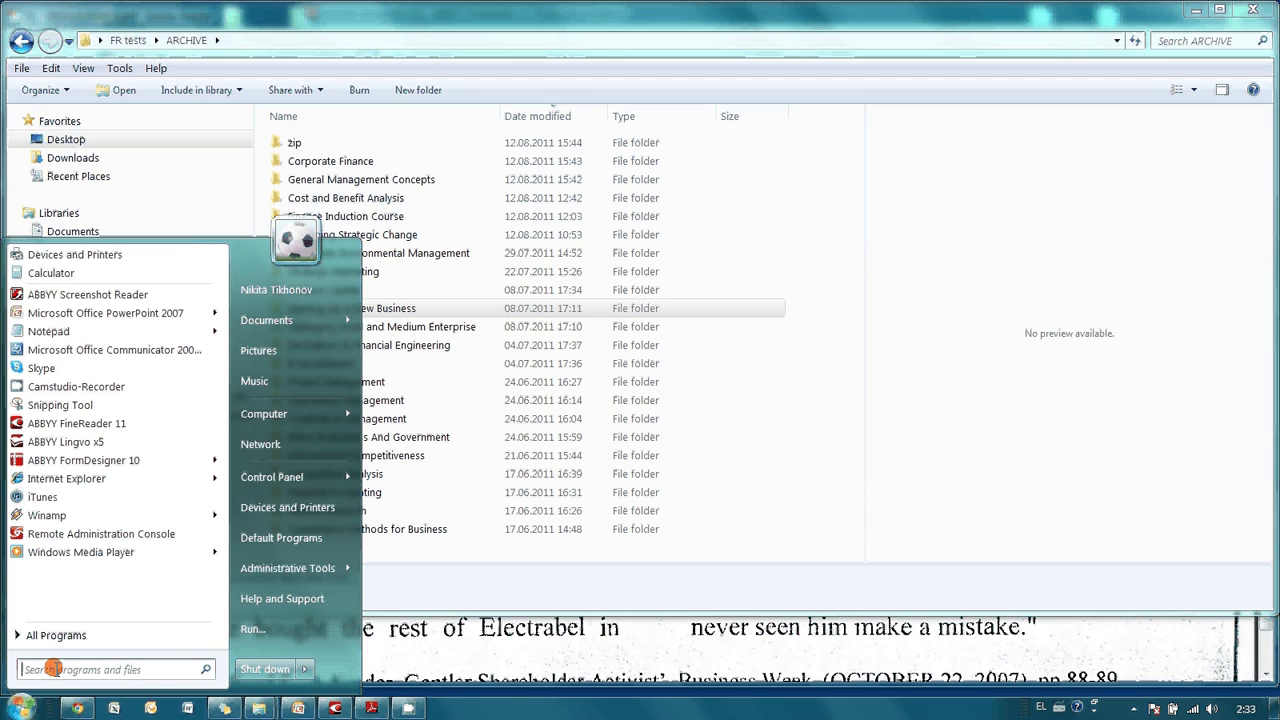
pyautogui.write('swot')
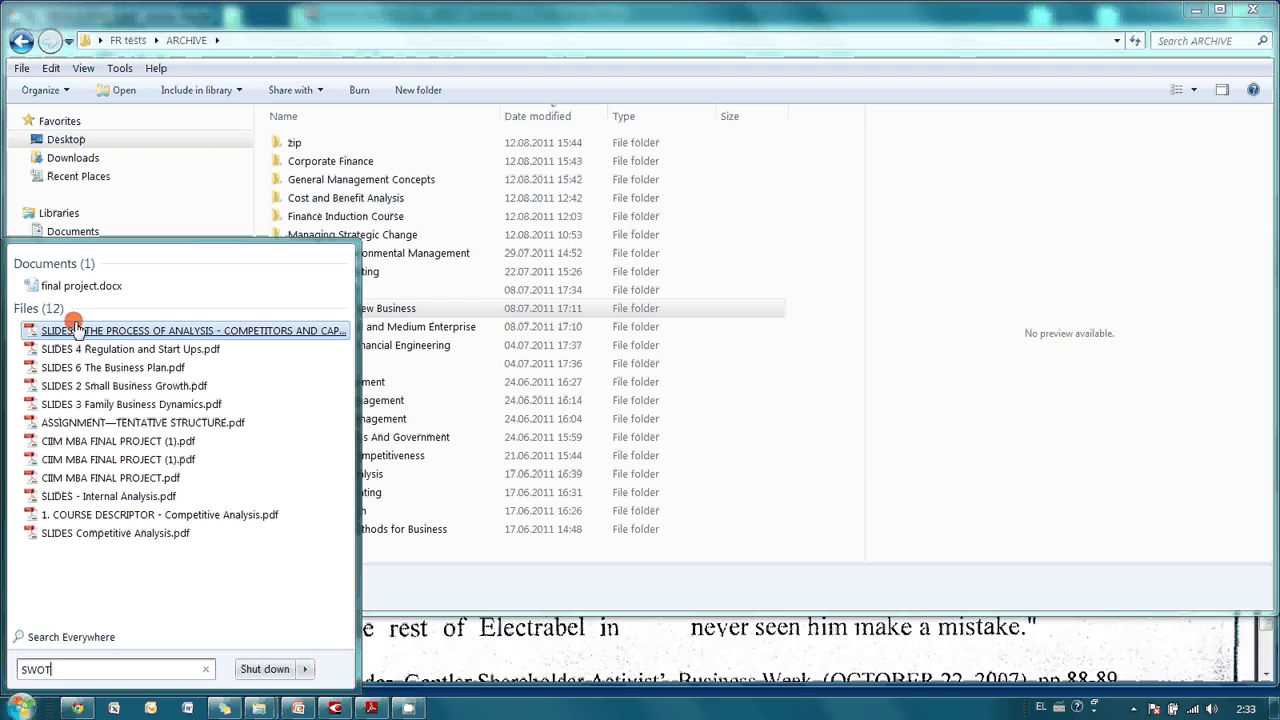
pyautogui.click(135, 368)
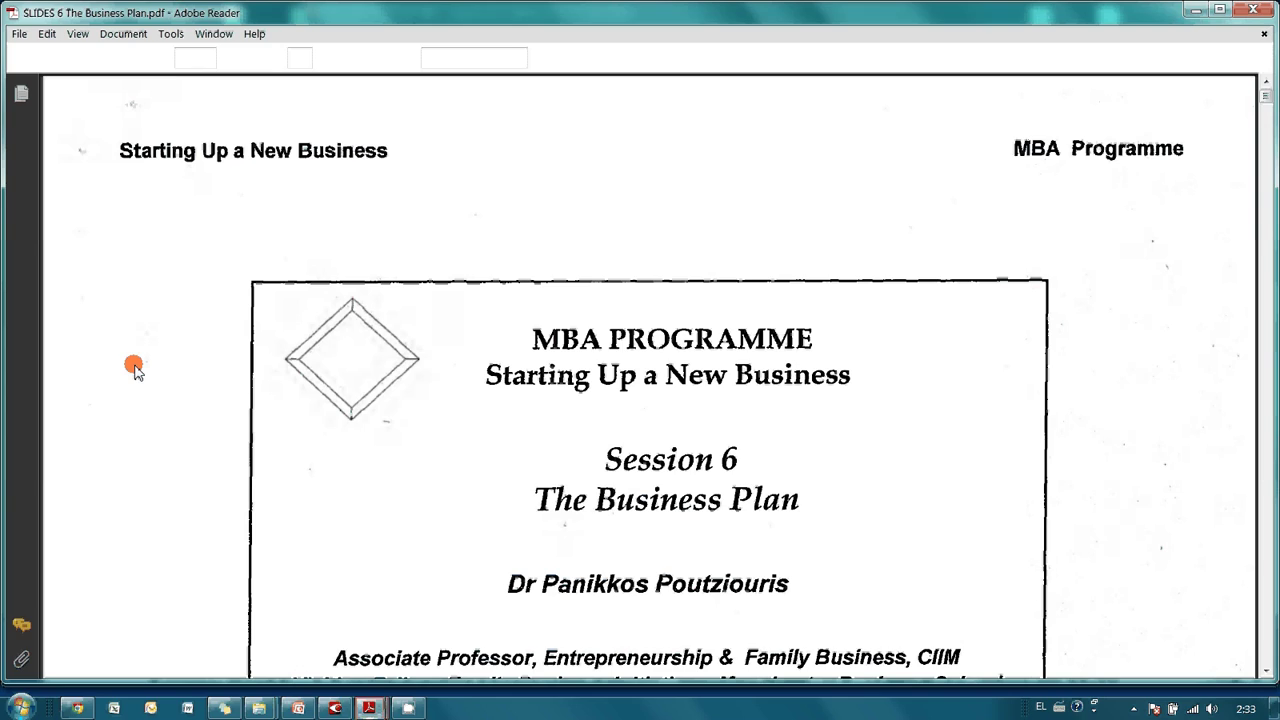